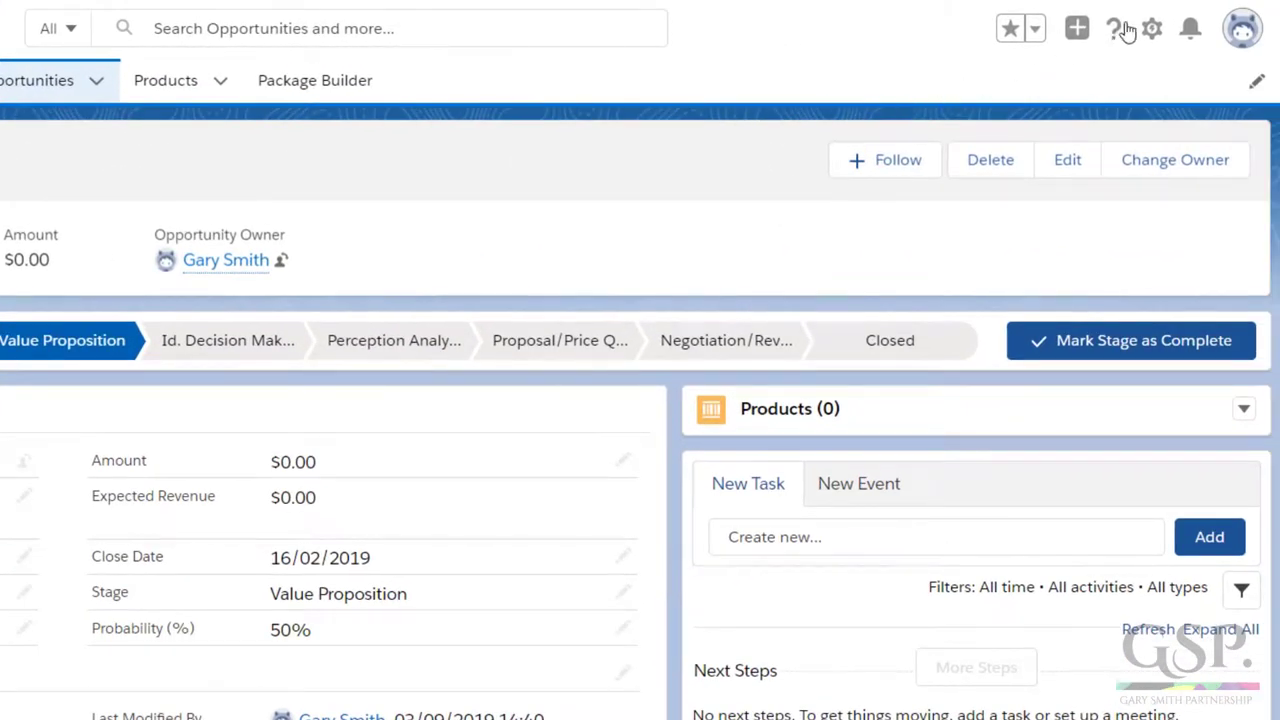
Open the Opportunity Layout page layout for editing from the Record Detail component of the opportunity's record page.
{"action": "left_click", "coordinate": [1153, 31]}
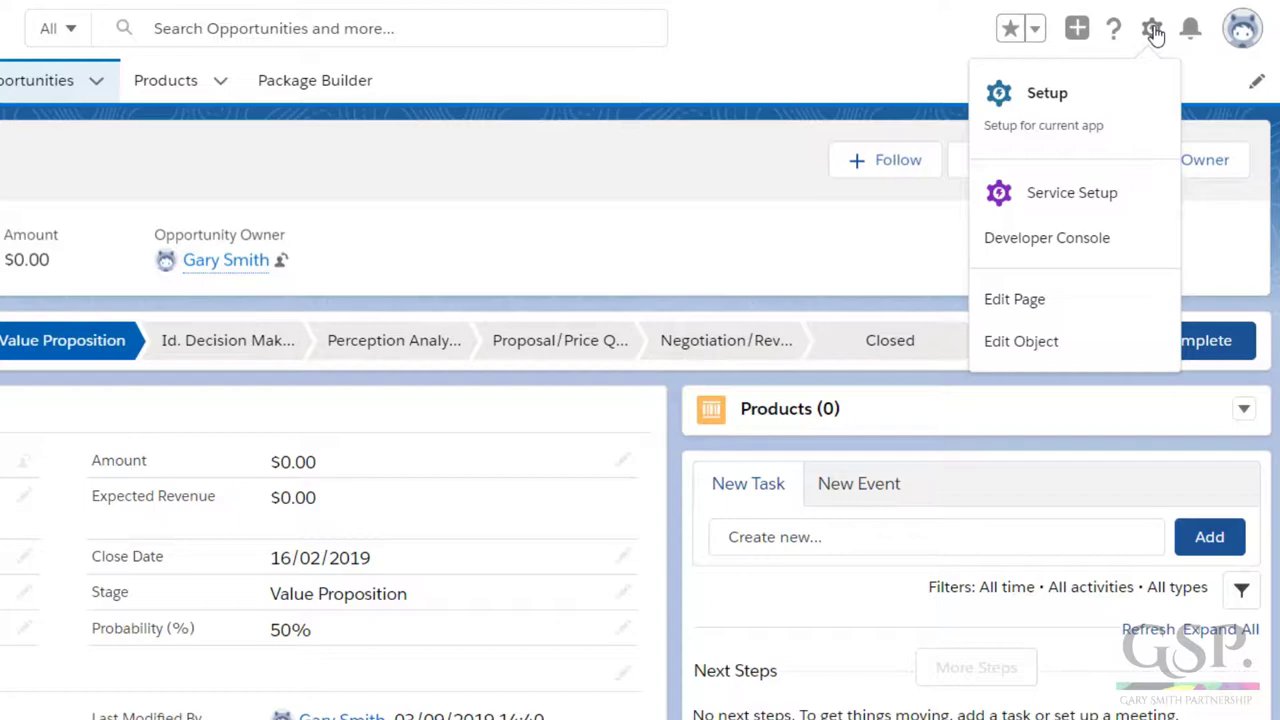
{"action": "left_click", "coordinate": [1096, 310]}
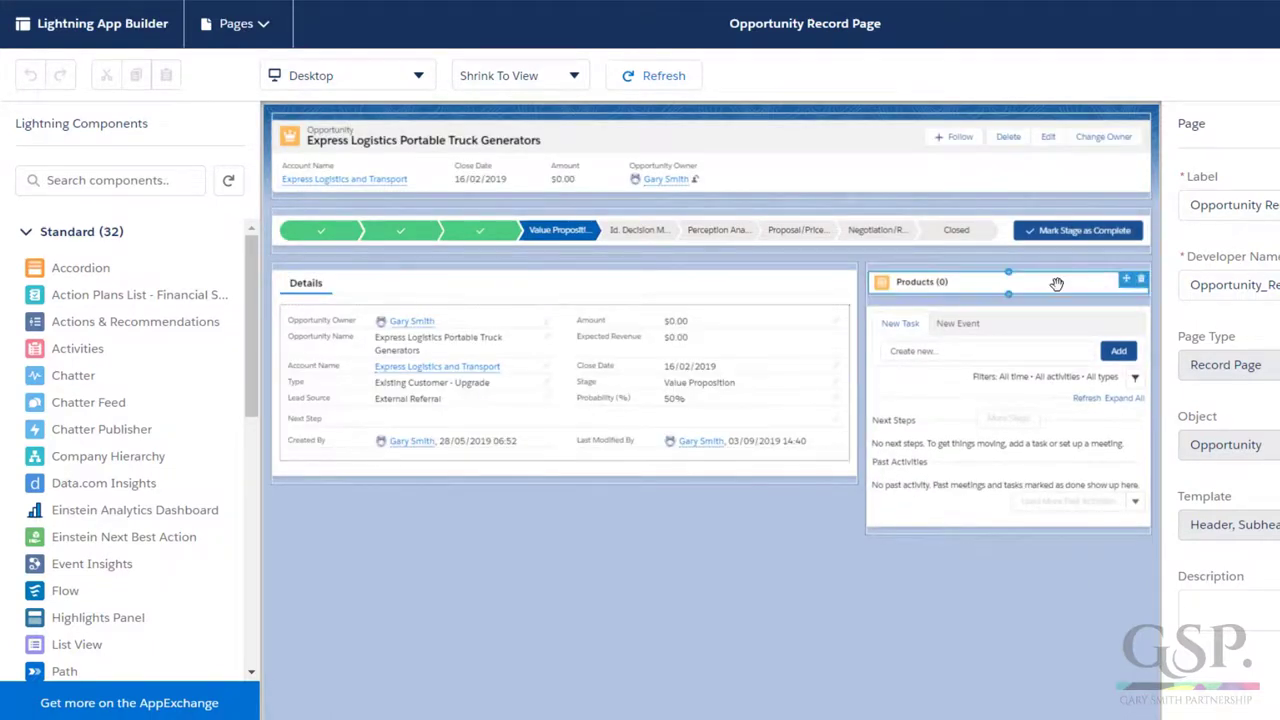
{"action": "left_click", "coordinate": [759, 352]}
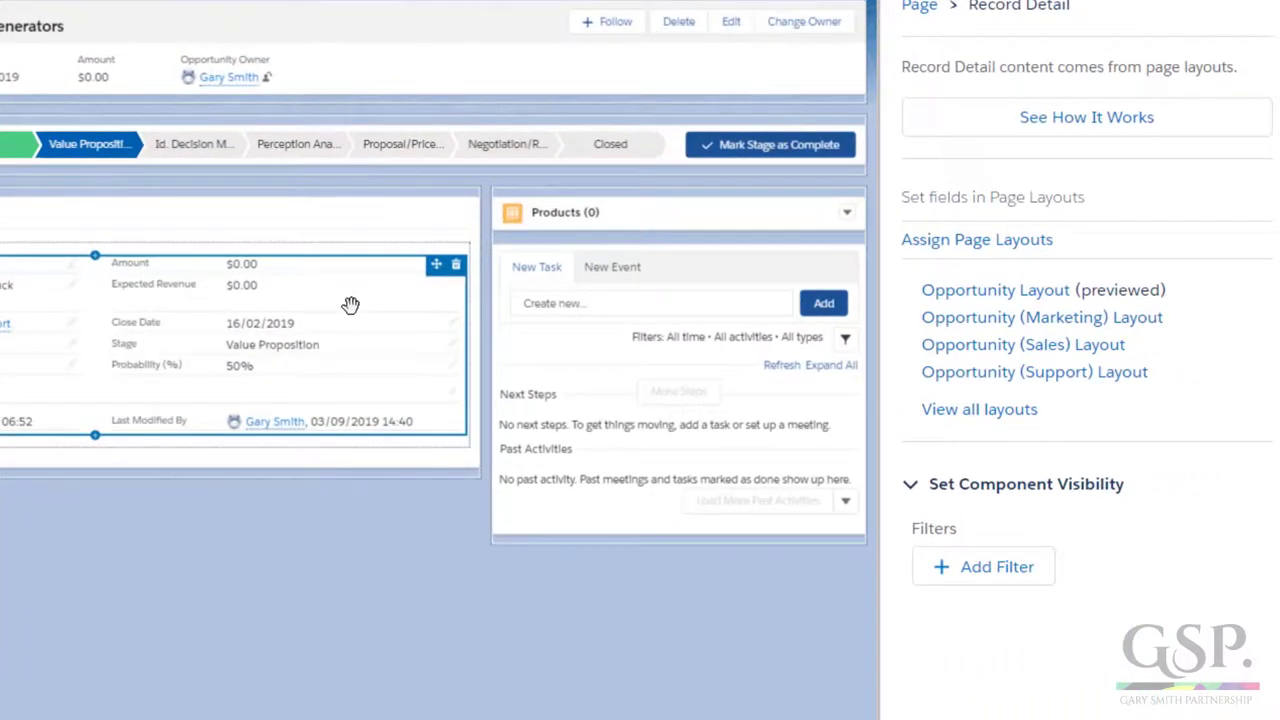
{"action": "left_click", "coordinate": [1068, 320]}
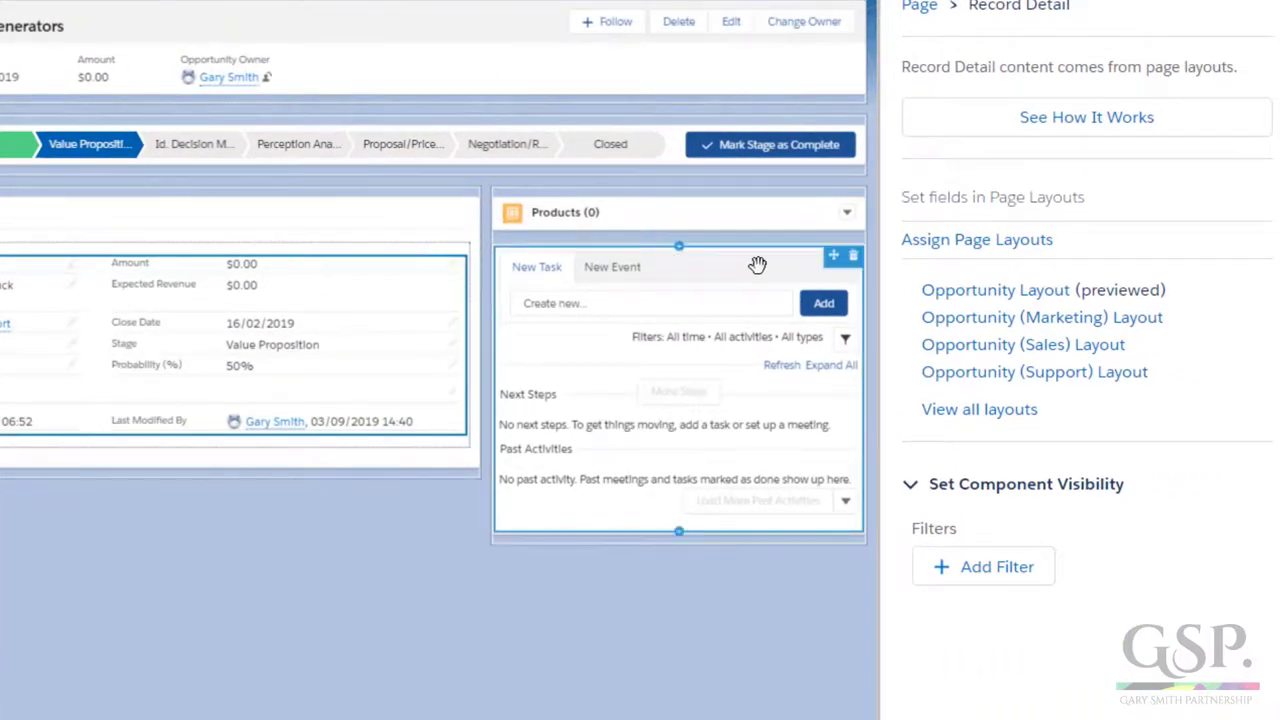
{"action": "left_click", "coordinate": [944, 296]}
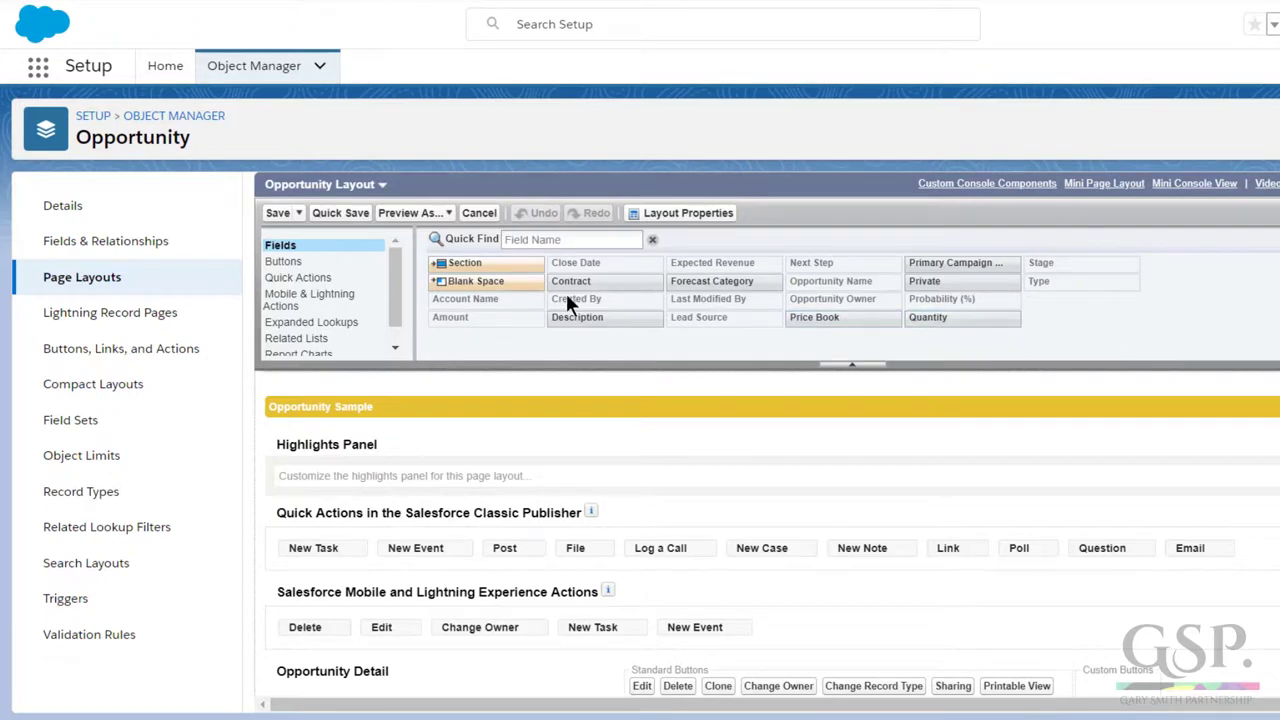
Add the Product Wizard action to the Salesforce Mobile and Lightning Experience Actions, placing it first before Delete.
{"action": "left_click", "coordinate": [336, 304]}
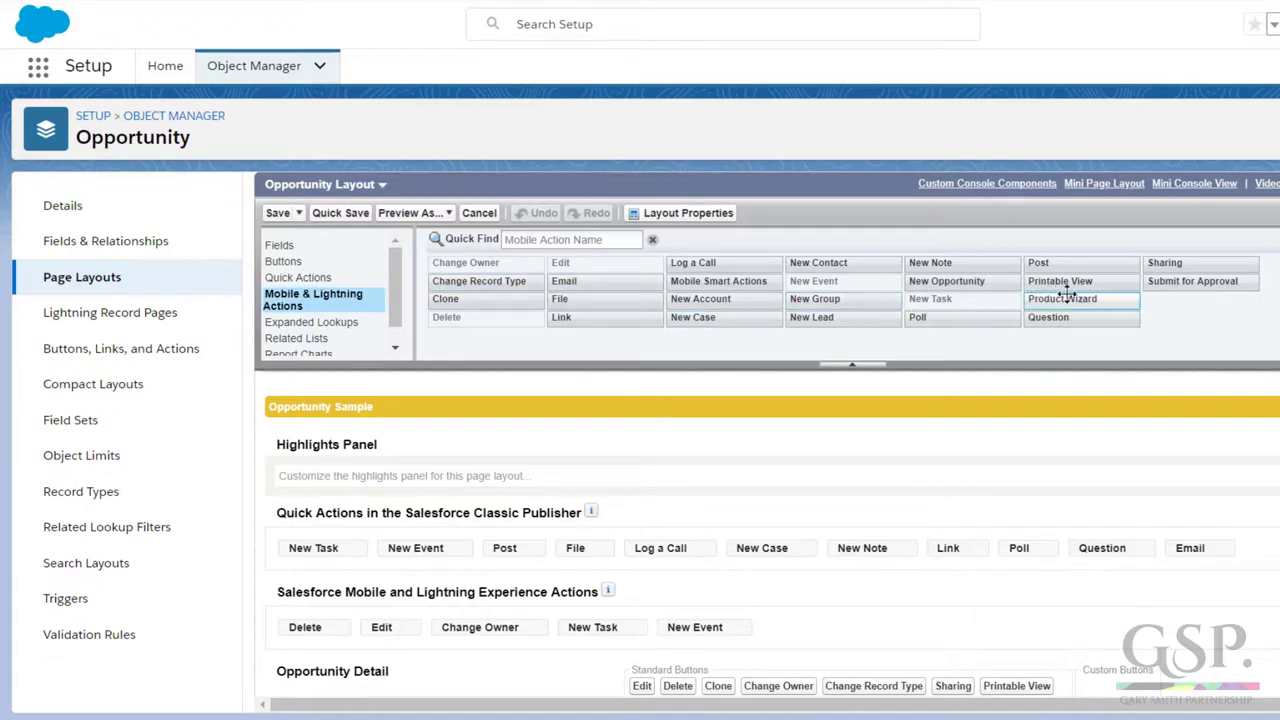
{"action": "left_click_drag", "start_coordinate": [1101, 298], "coordinate": [376, 625]}
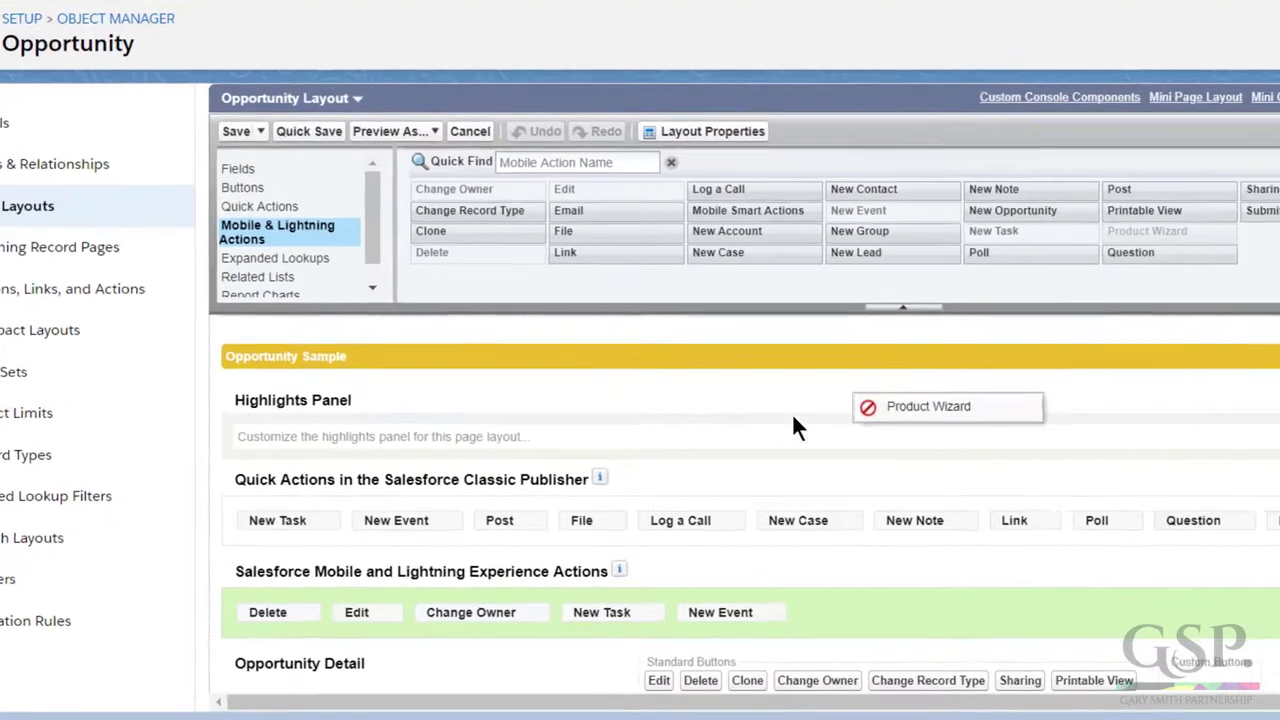
{"action": "left_click_drag", "start_coordinate": [283, 573], "coordinate": [263, 575]}
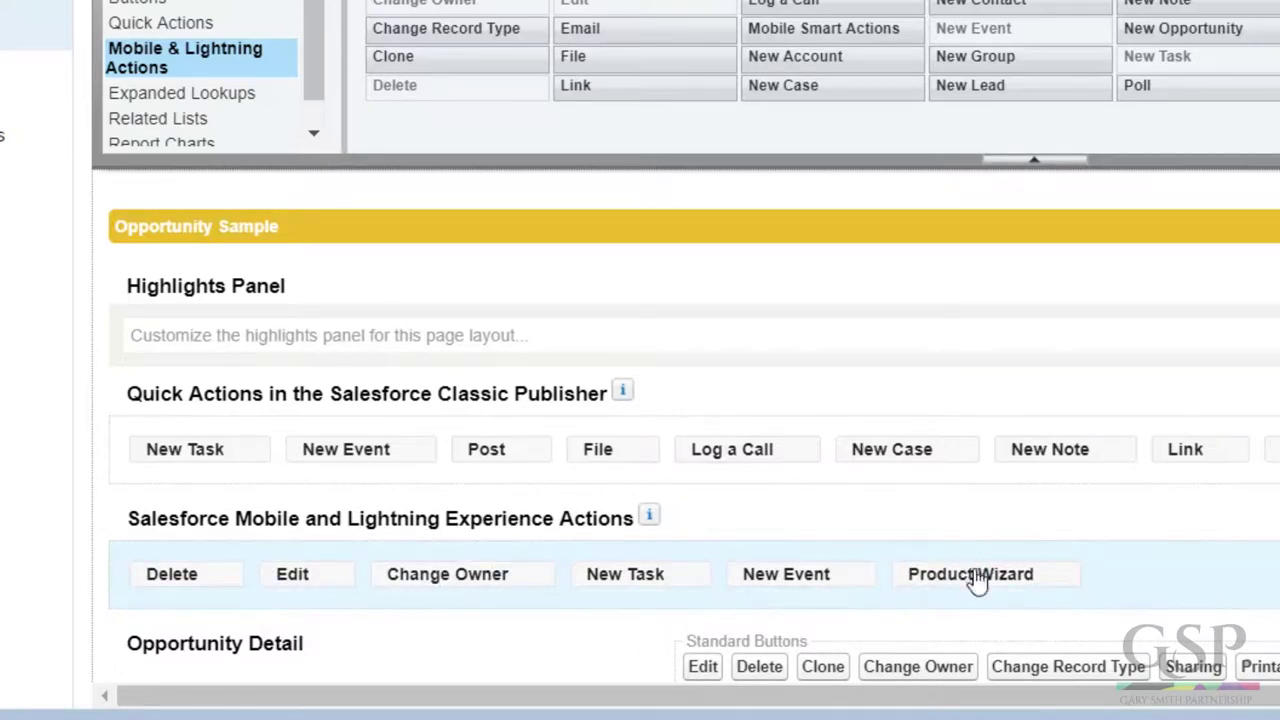
{"action": "left_click_drag", "start_coordinate": [955, 586], "coordinate": [150, 580]}
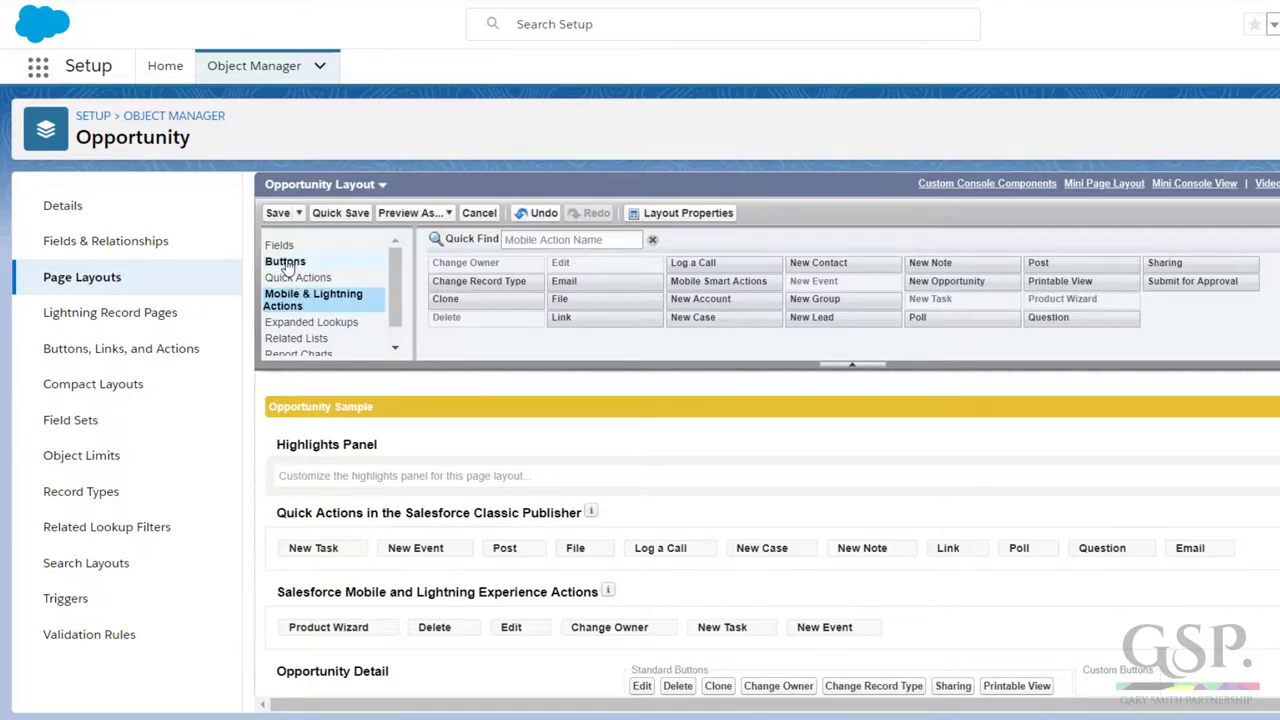
Add the Product Wizard button to the Custom Buttons of the Opportunity Detail section and save the layout.
{"action": "left_click", "coordinate": [286, 263]}
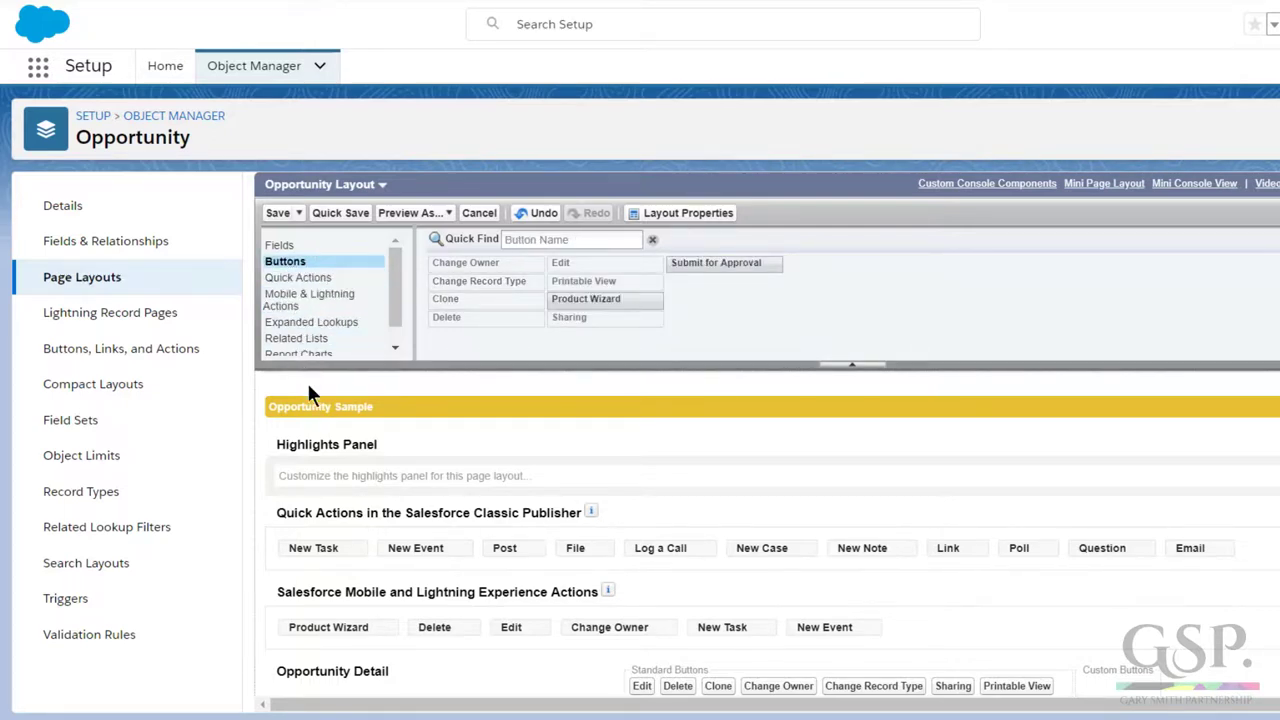
{"action": "scroll", "coordinate": [307, 381], "scroll_direction": "down", "scroll_amount": 1}
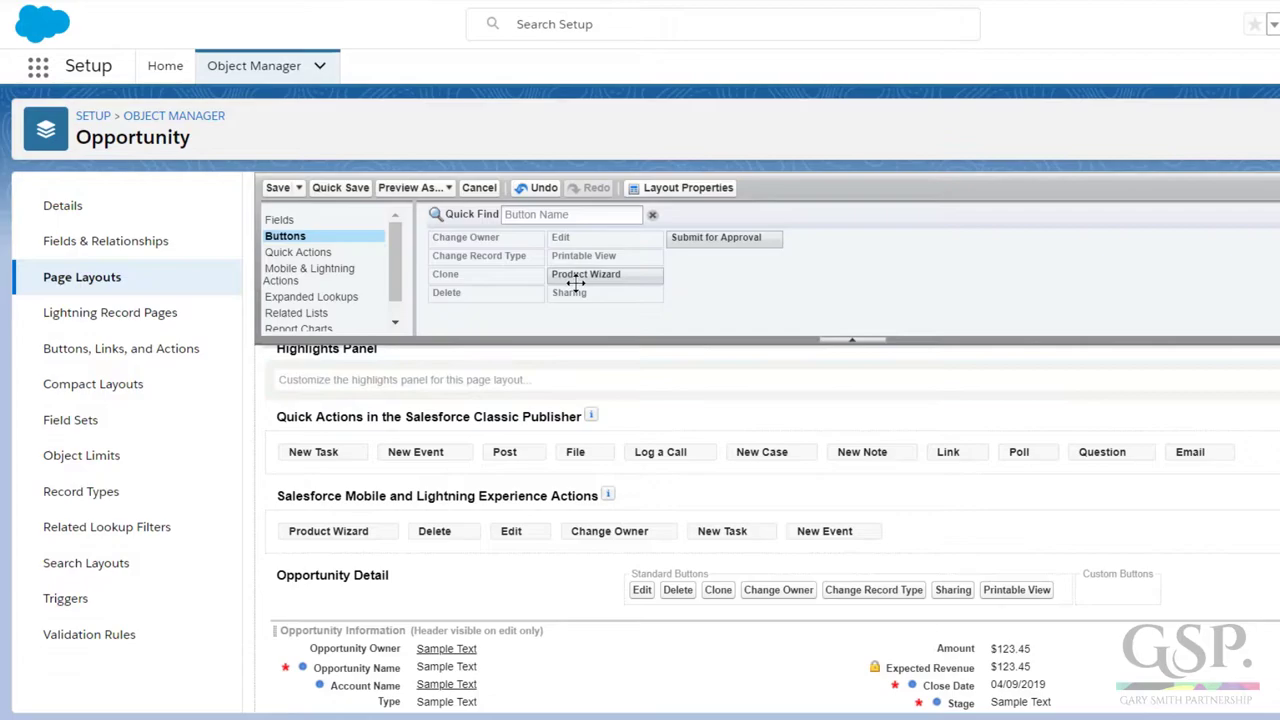
{"action": "mouse_move", "coordinate": [578, 274]}
{"action": "left_mouse_down"}
{"action": "mouse_move", "coordinate": [734, 351]}
{"action": "mouse_move", "coordinate": [963, 505]}
{"action": "left_mouse_up"}
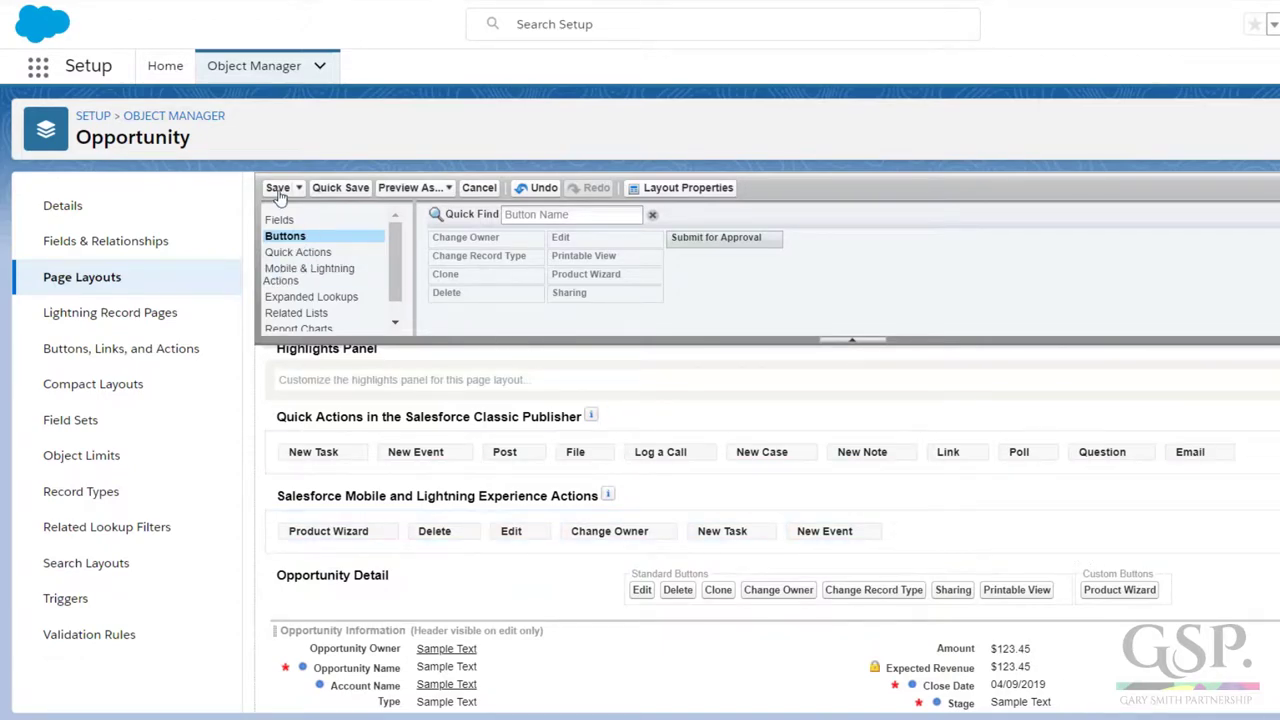
{"action": "left_click", "coordinate": [334, 193]}
{"action": "scroll", "coordinate": [374, 218], "scroll_direction": "up", "scroll_amount": 1}
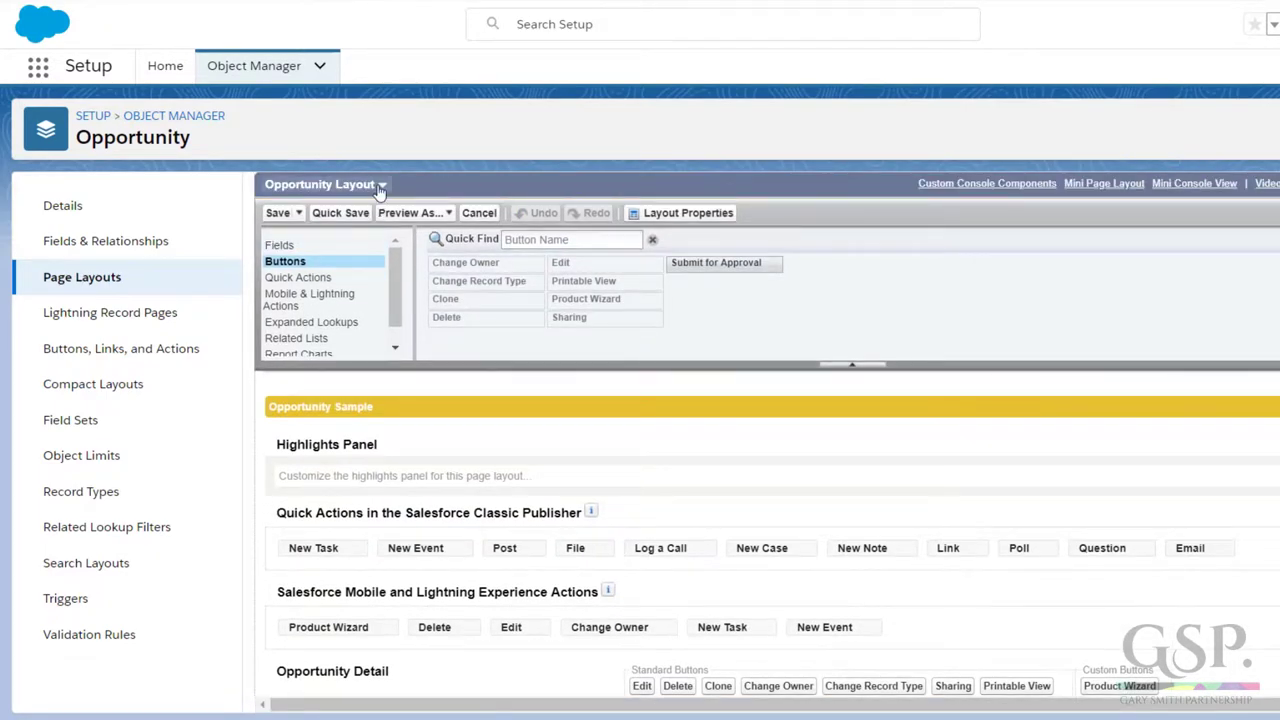
{"action": "left_click", "coordinate": [325, 184]}
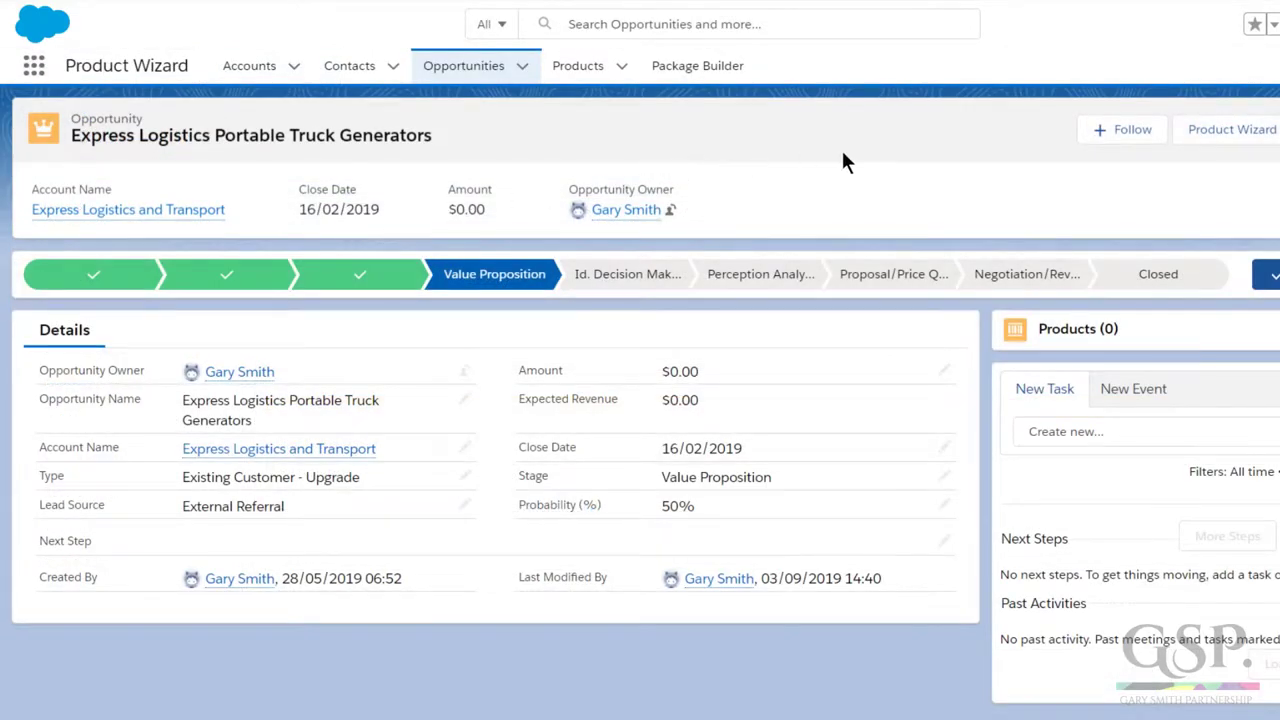
Launch the Product Wizard from the Express Logistics Portable Truck Generators opportunity and inspect the products in the Generator folder.
{"action": "left_click", "coordinate": [1215, 135]}
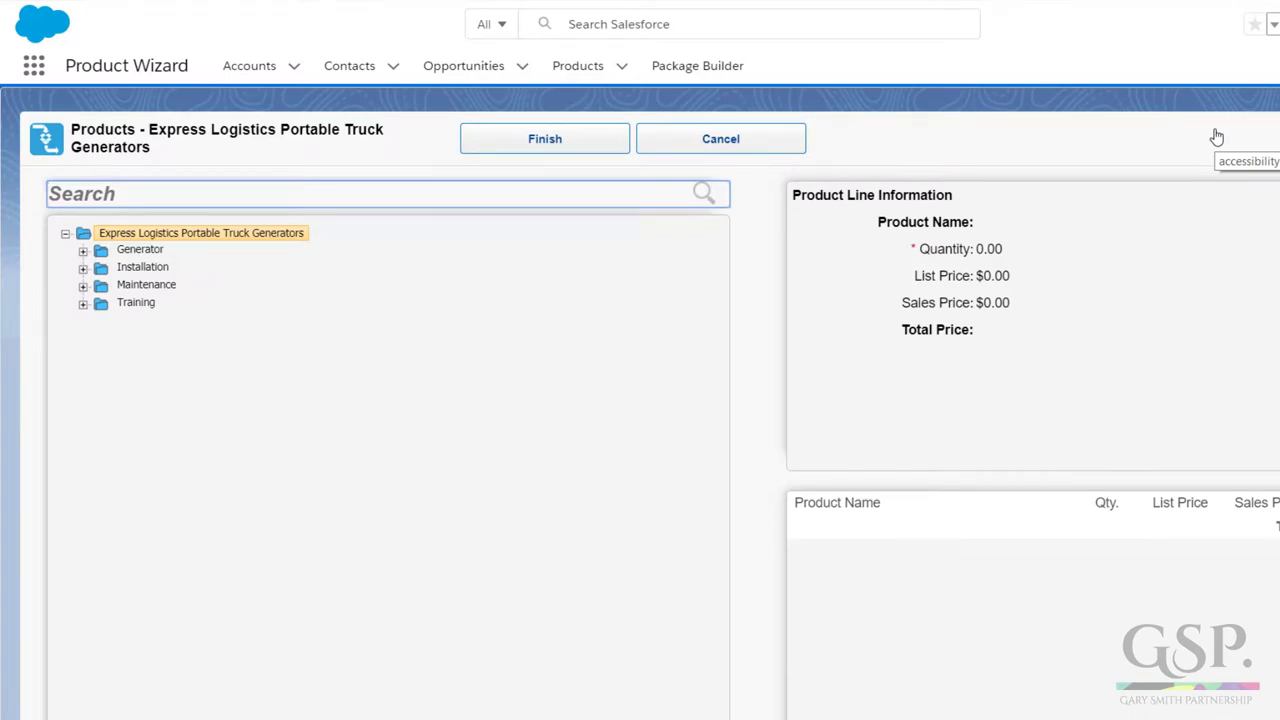
{"action": "left_click", "coordinate": [84, 251]}
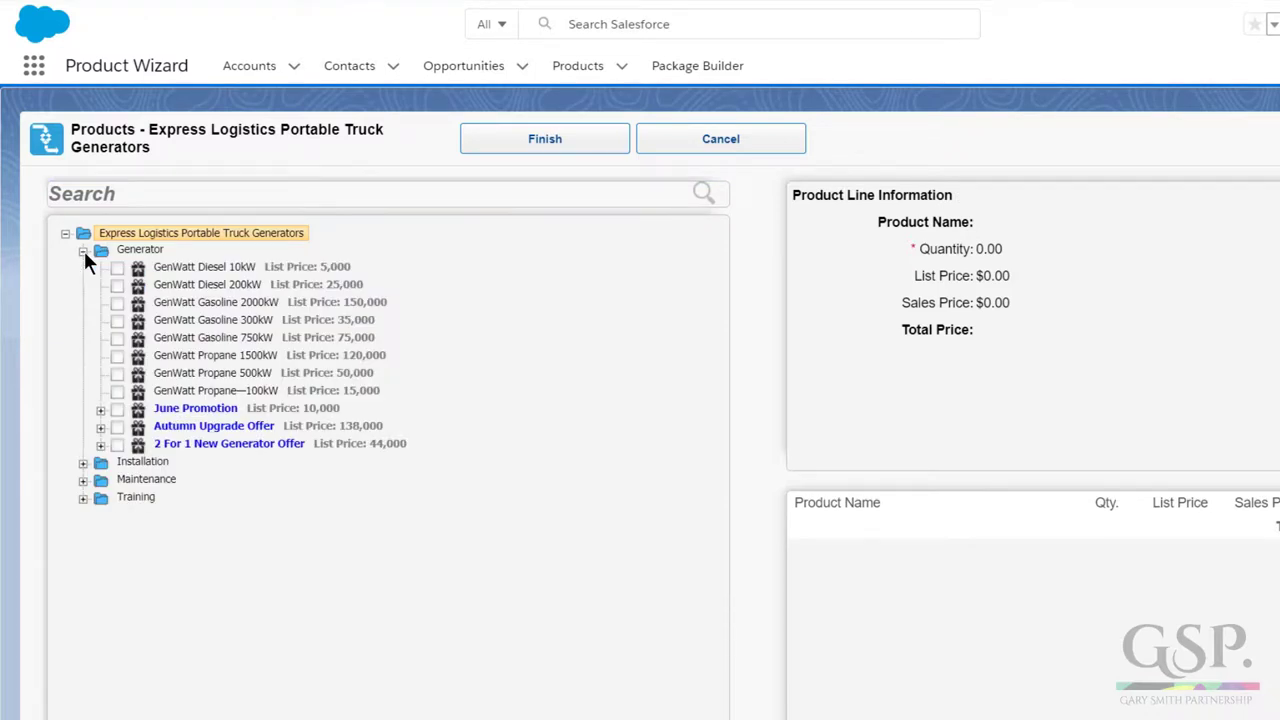
{"action": "left_click", "coordinate": [83, 251]}
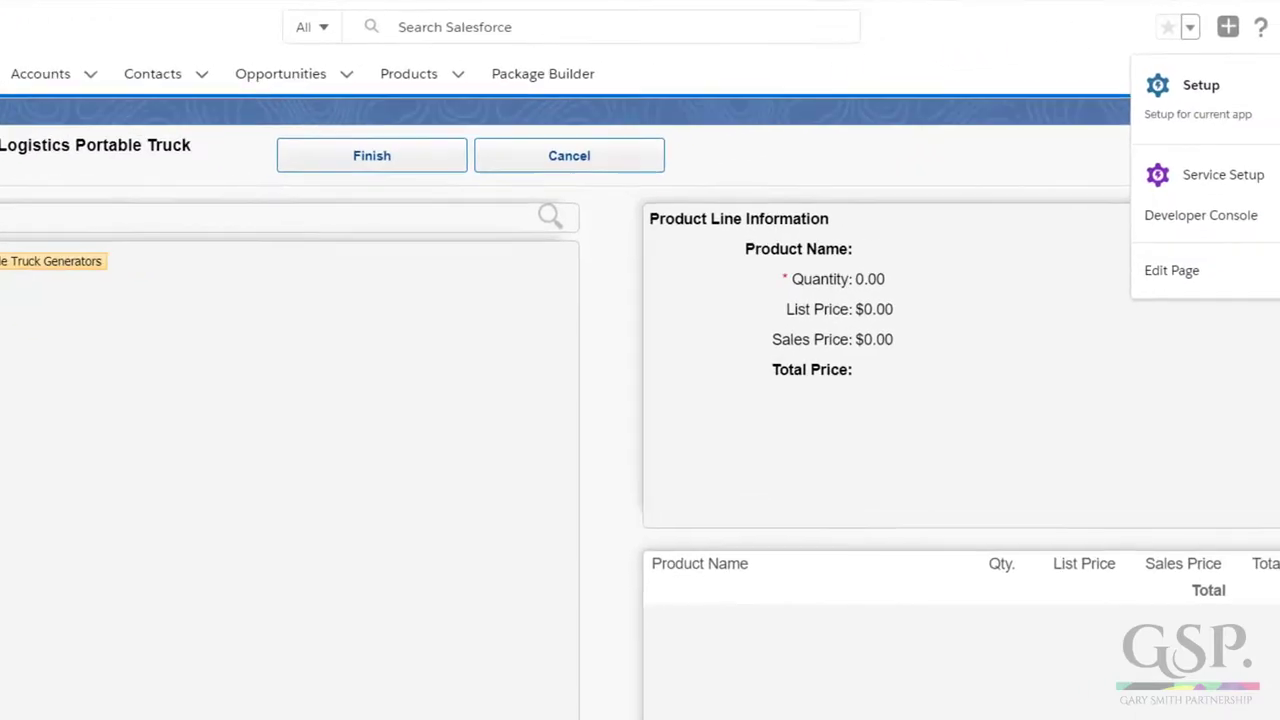
Open the Product Wizard field set of the Product object through the Object Manager in Setup.
{"action": "left_click", "coordinate": [1278, 88]}
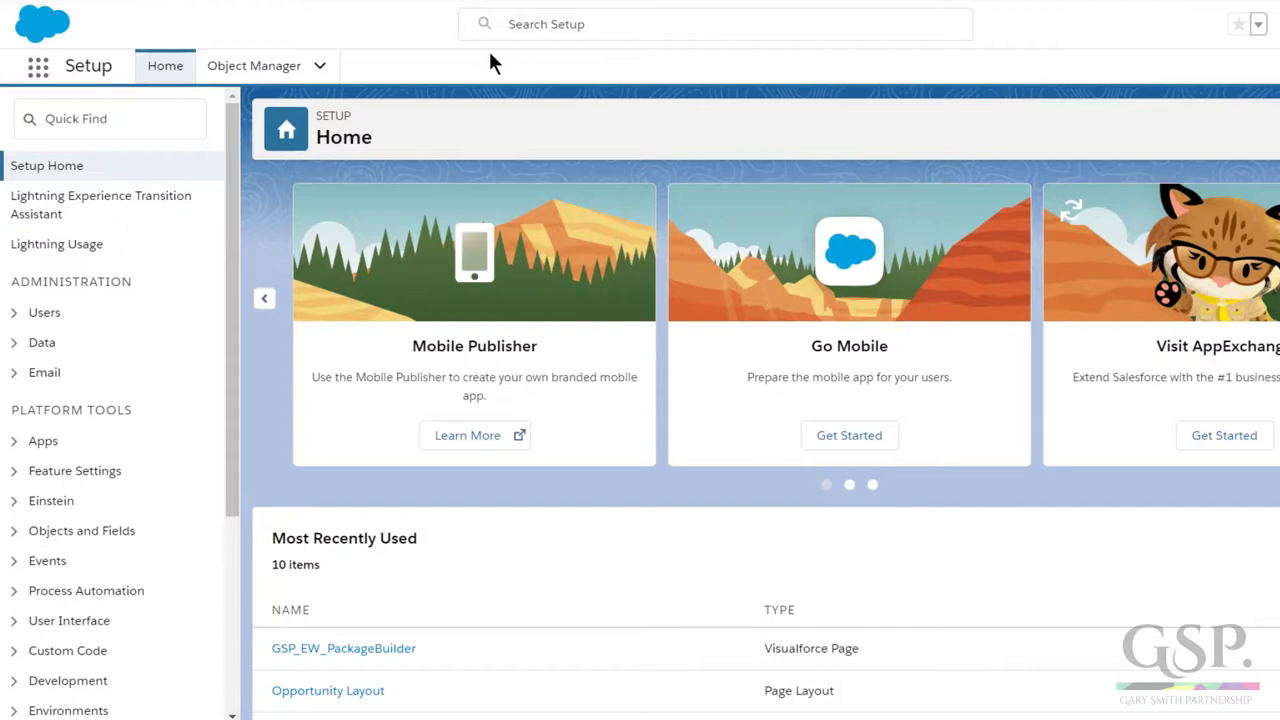
{"action": "left_click", "coordinate": [262, 72]}
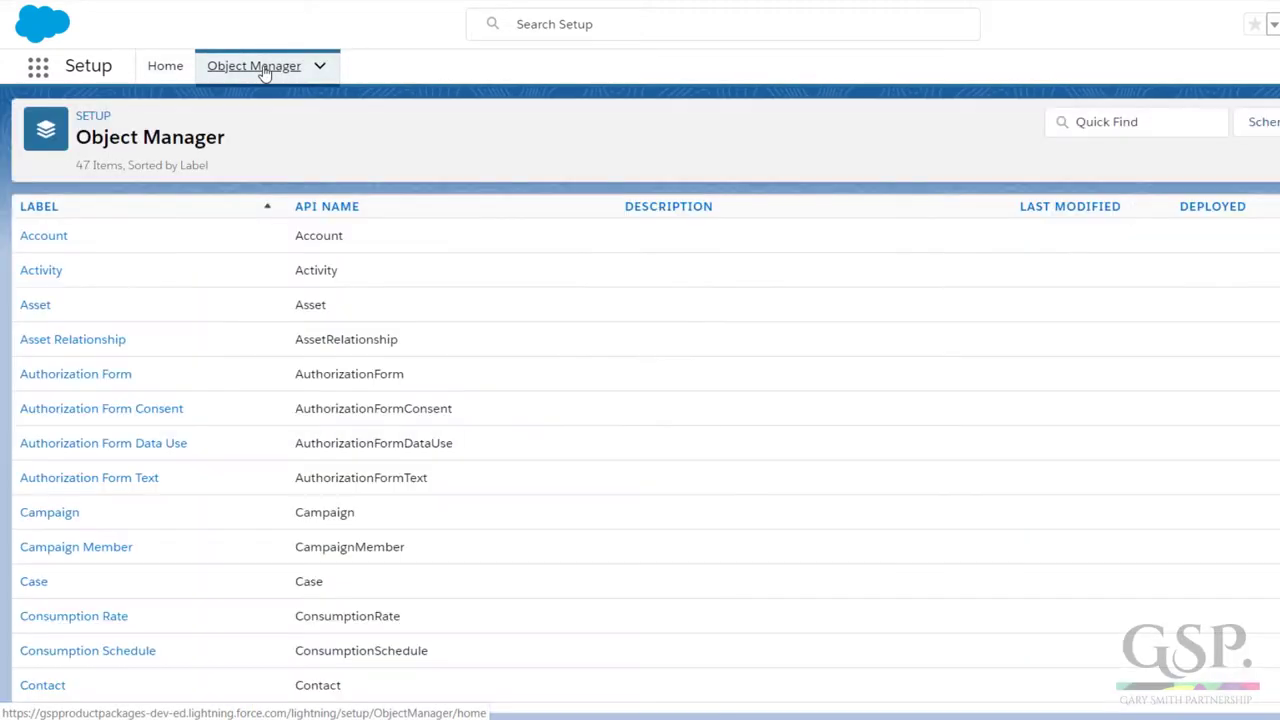
{"action": "scroll", "coordinate": [240, 242], "scroll_direction": "down", "scroll_amount": 1}
{"action": "scroll", "coordinate": [240, 250], "scroll_direction": "down", "scroll_amount": 8}
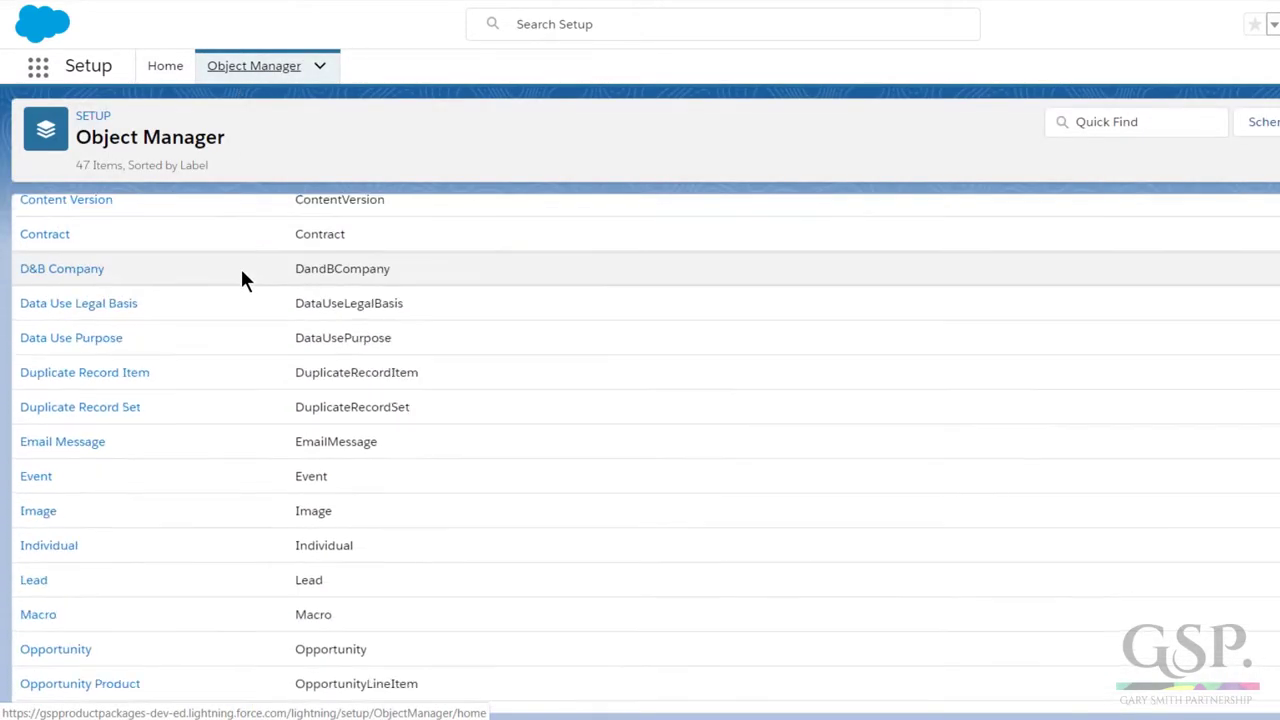
{"action": "scroll", "coordinate": [243, 278], "scroll_direction": "down", "scroll_amount": 1}
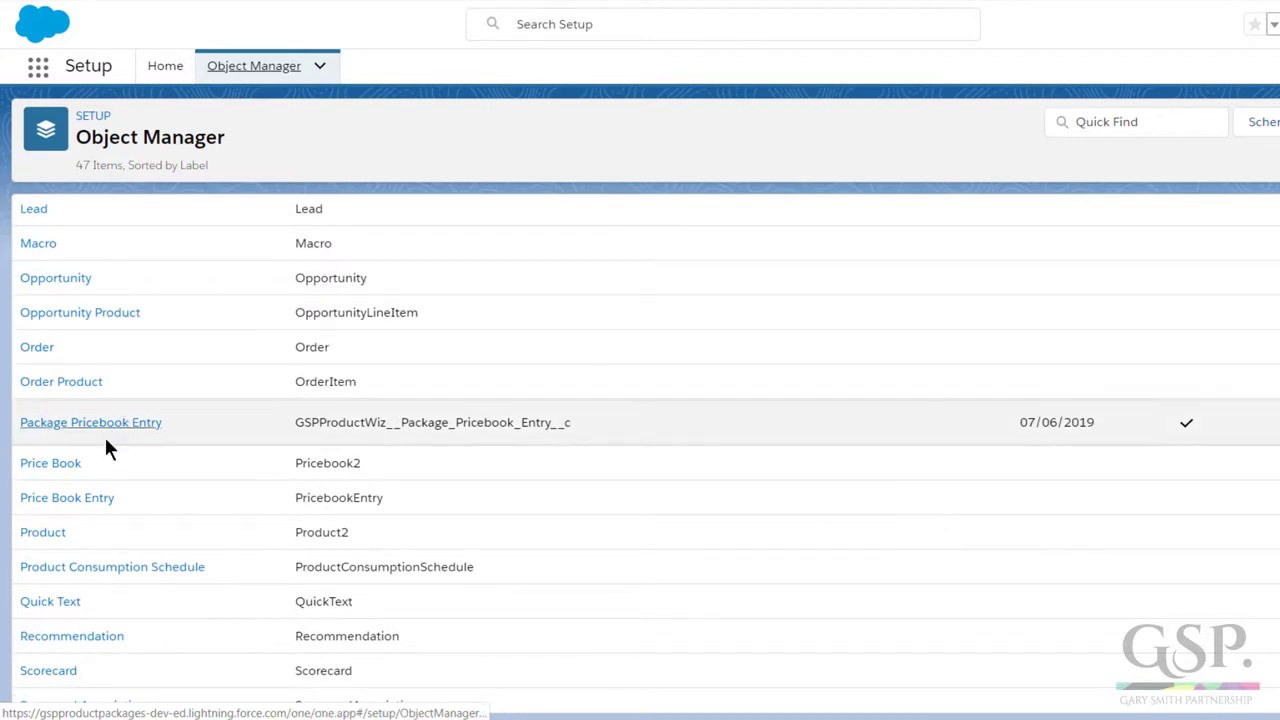
{"action": "left_click", "coordinate": [42, 533]}
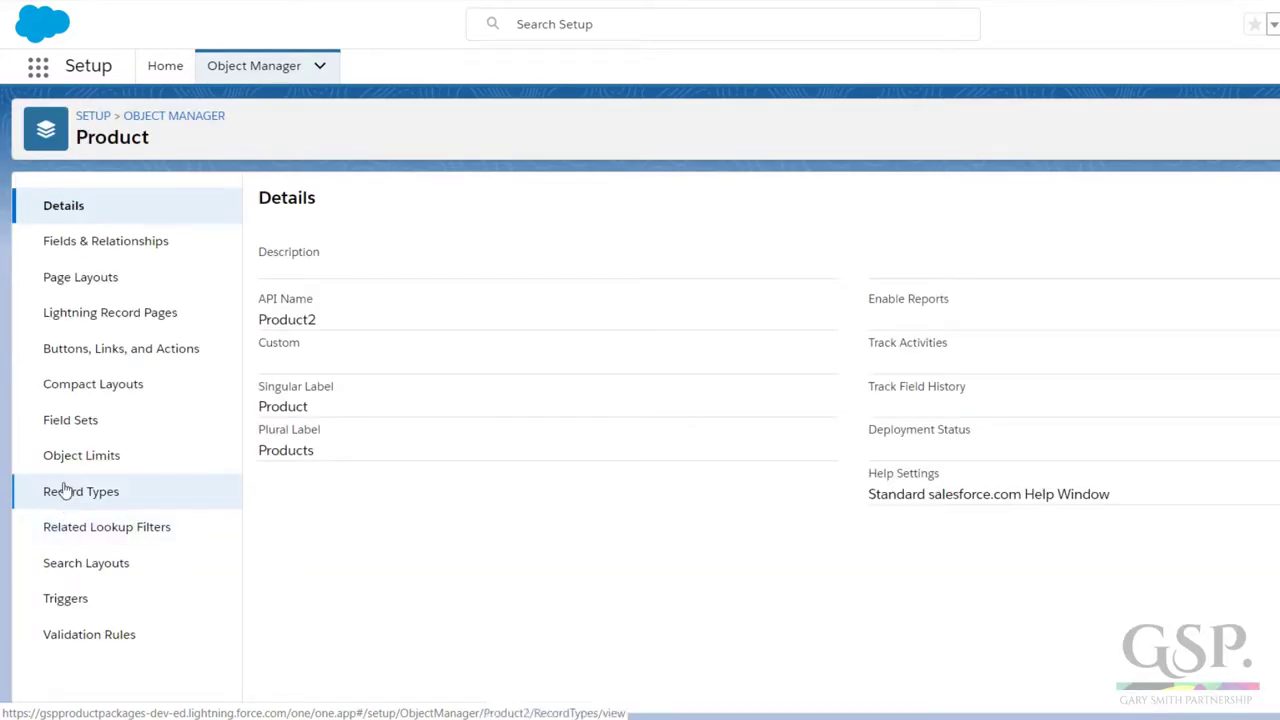
{"action": "left_click", "coordinate": [73, 432]}
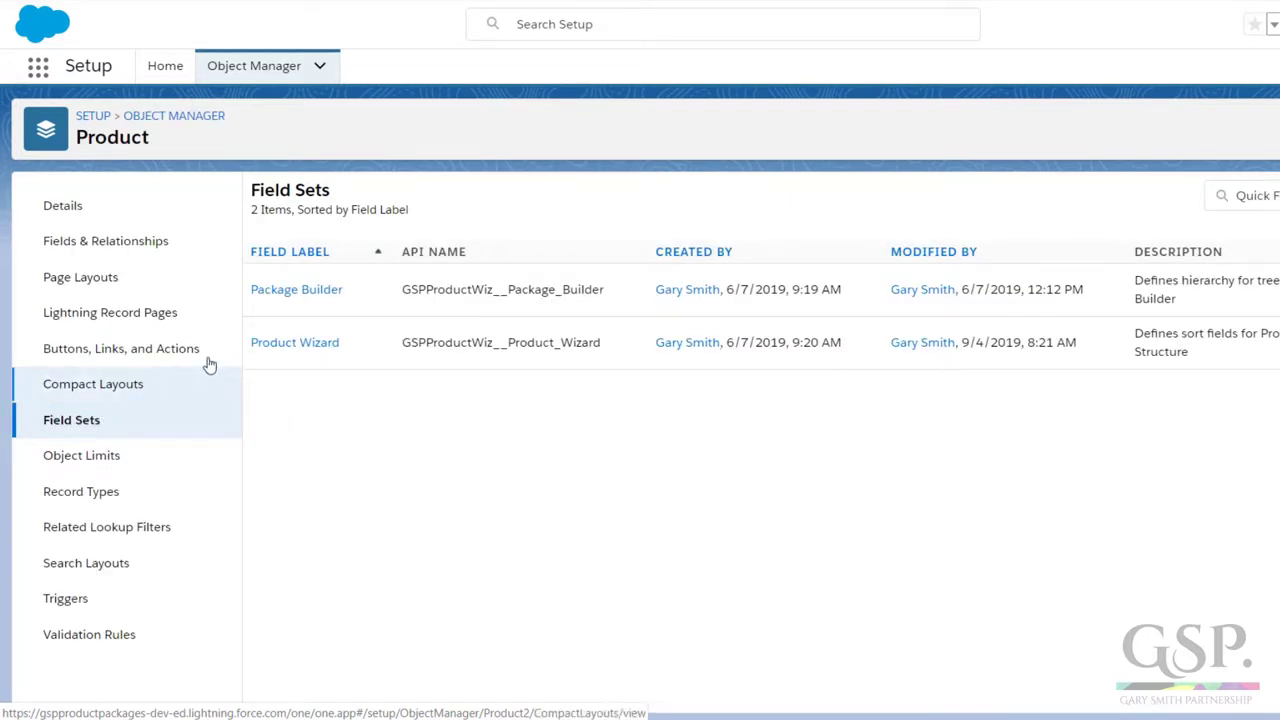
{"action": "left_click", "coordinate": [277, 345]}
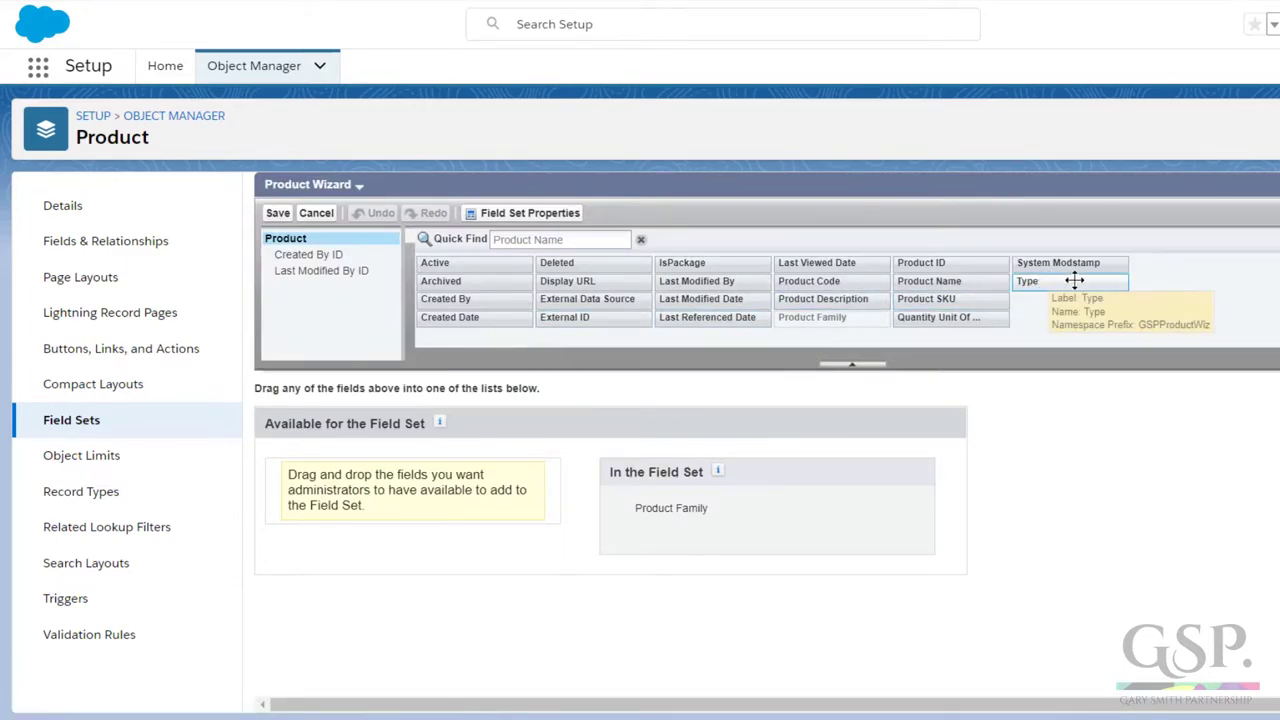
Add the Type field above Product Family in the field set and save it.
{"action": "left_click_drag", "start_coordinate": [1074, 281], "coordinate": [724, 489]}
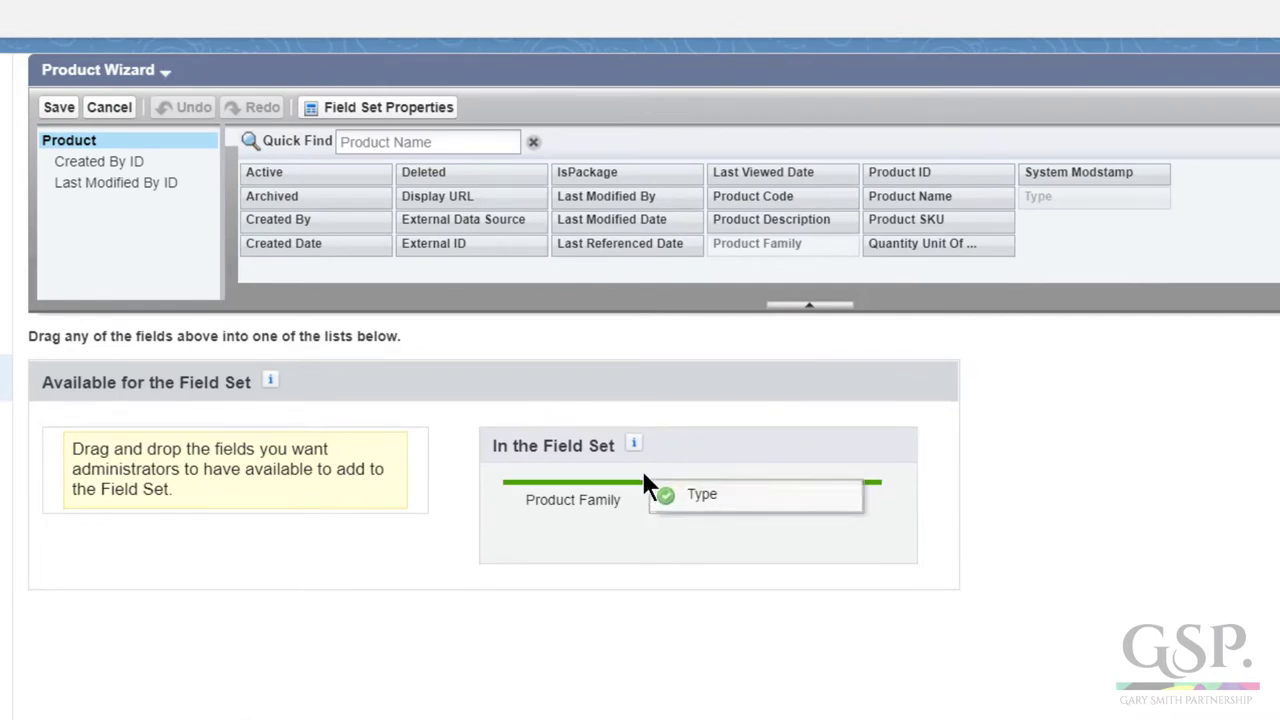
{"action": "left_click_drag", "start_coordinate": [643, 473], "coordinate": [612, 520]}
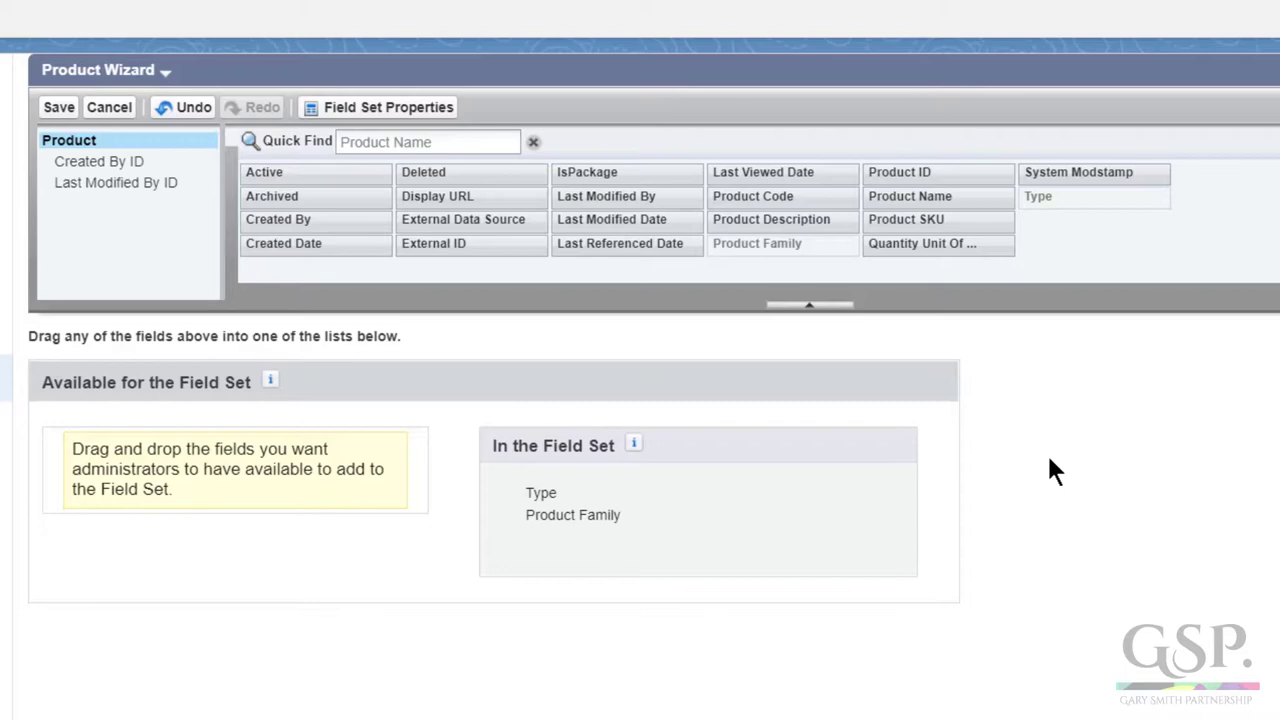
{"action": "left_click", "coordinate": [57, 108]}
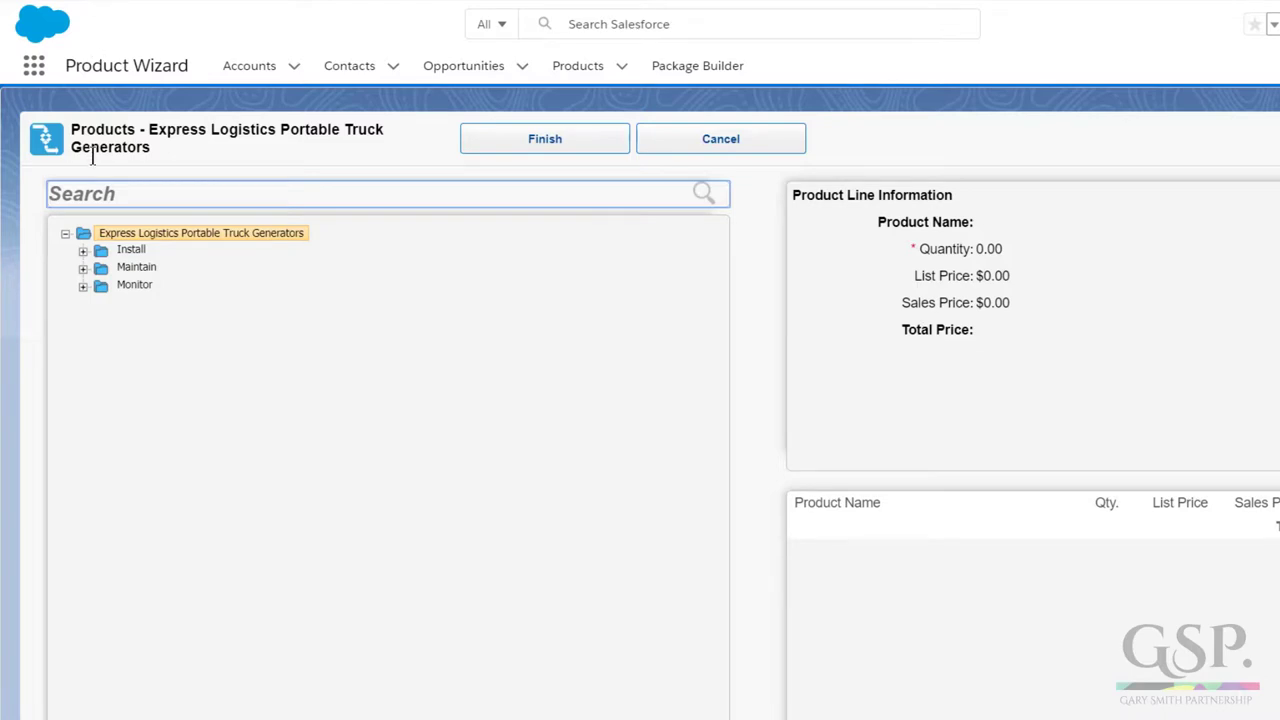
Expand the Install folder with its Generator and Installation subfolders, plus the Maintain folder, to examine the wizard's product hierarchy.
{"action": "left_click", "coordinate": [83, 251]}
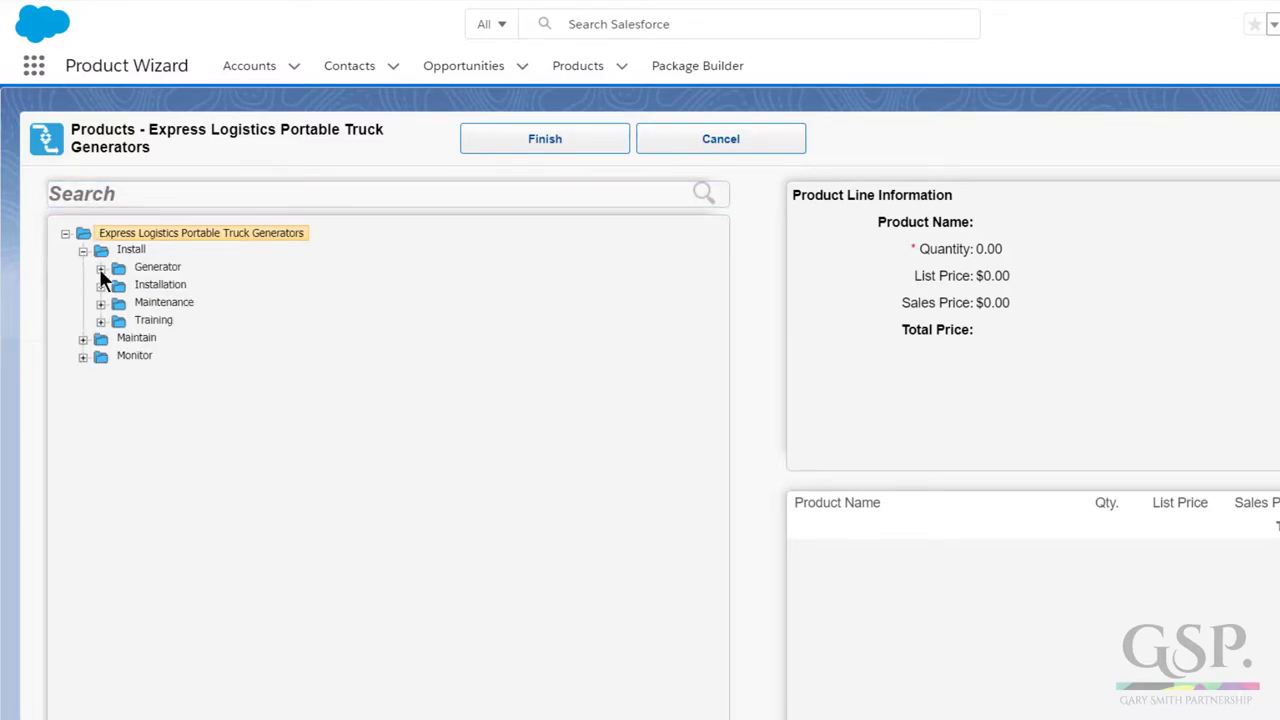
{"action": "left_click", "coordinate": [100, 269]}
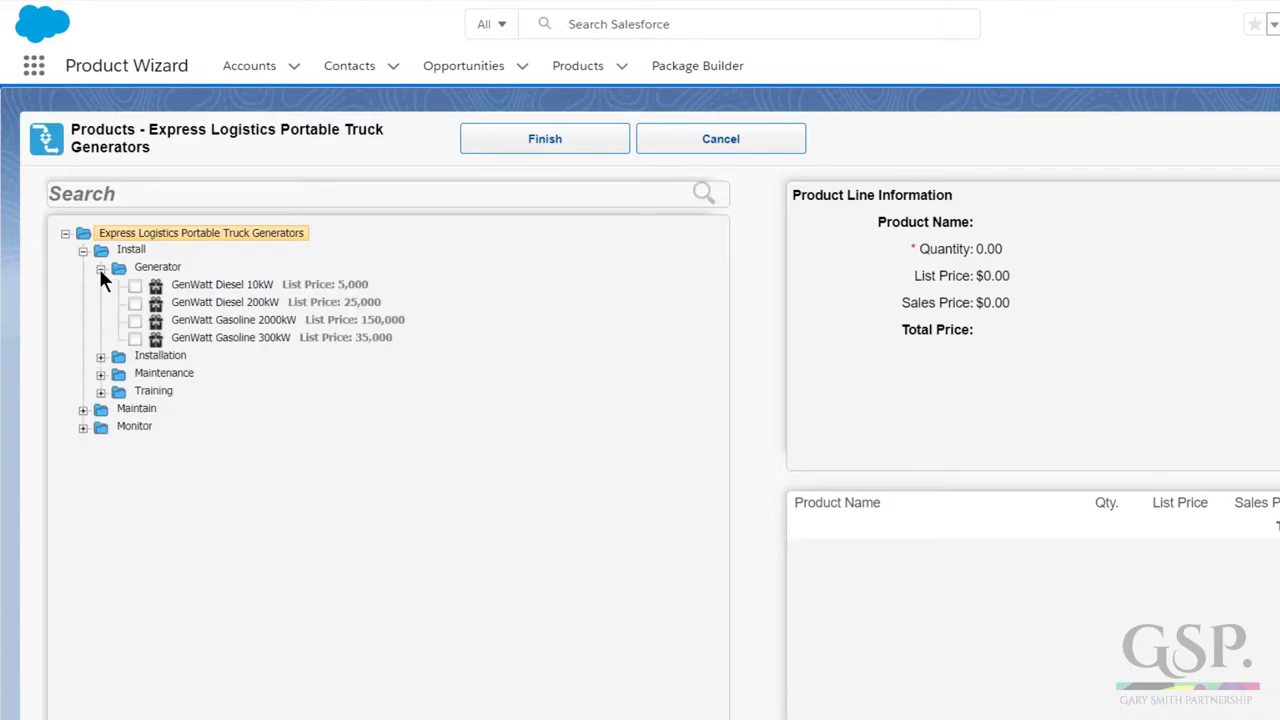
{"action": "left_click", "coordinate": [100, 358]}
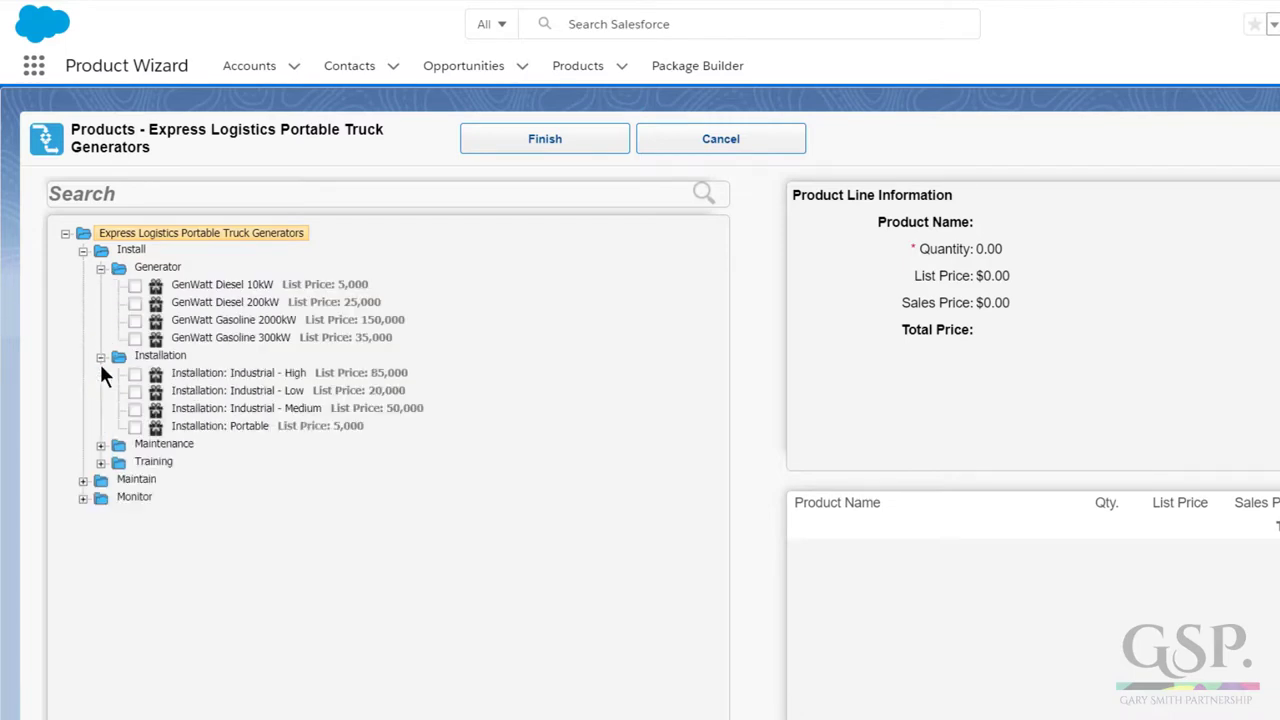
{"action": "left_click", "coordinate": [83, 481]}
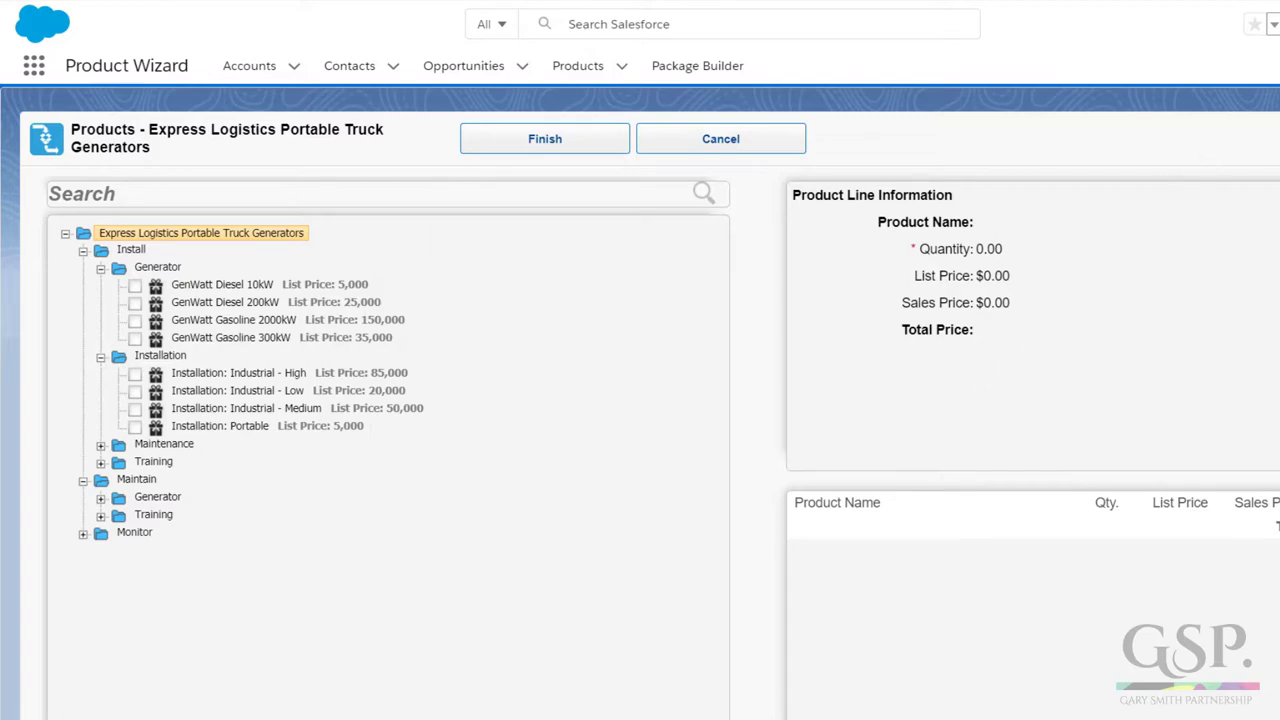
Open the field sets of the Opportunity Product object through the Object Manager in Setup.
{"action": "left_click", "coordinate": [1278, 26]}
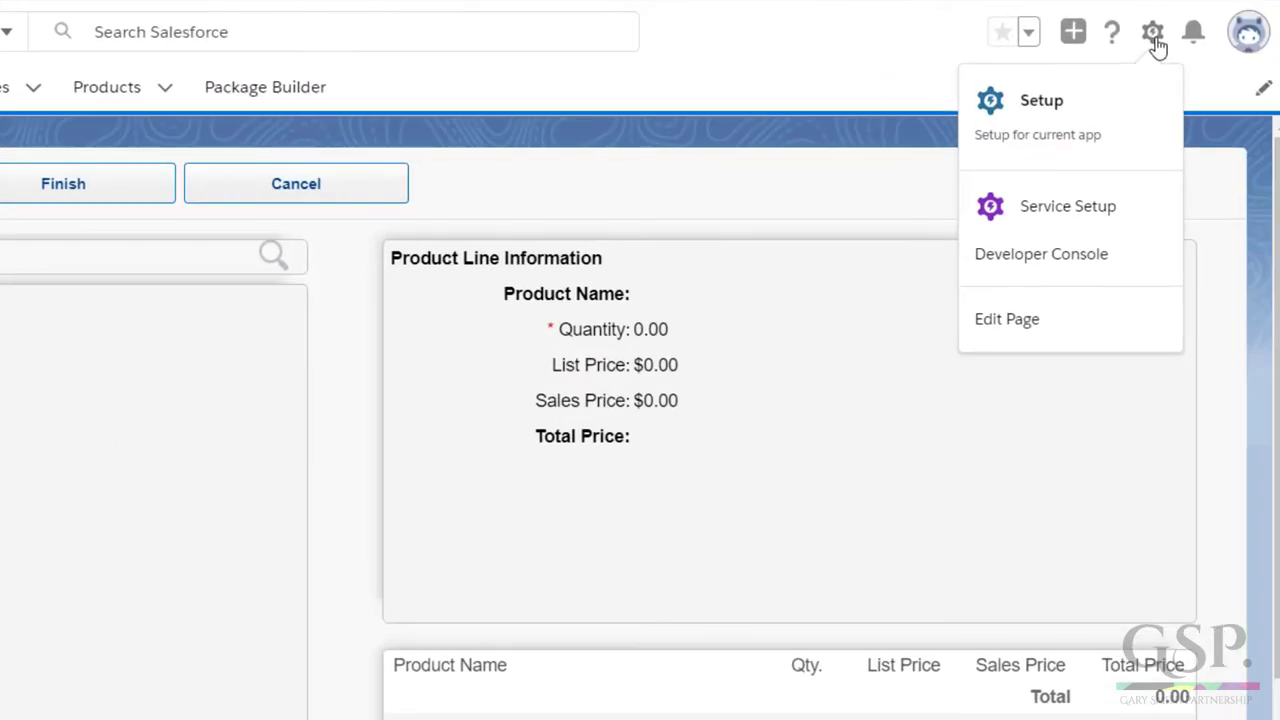
{"action": "left_click", "coordinate": [1058, 110]}
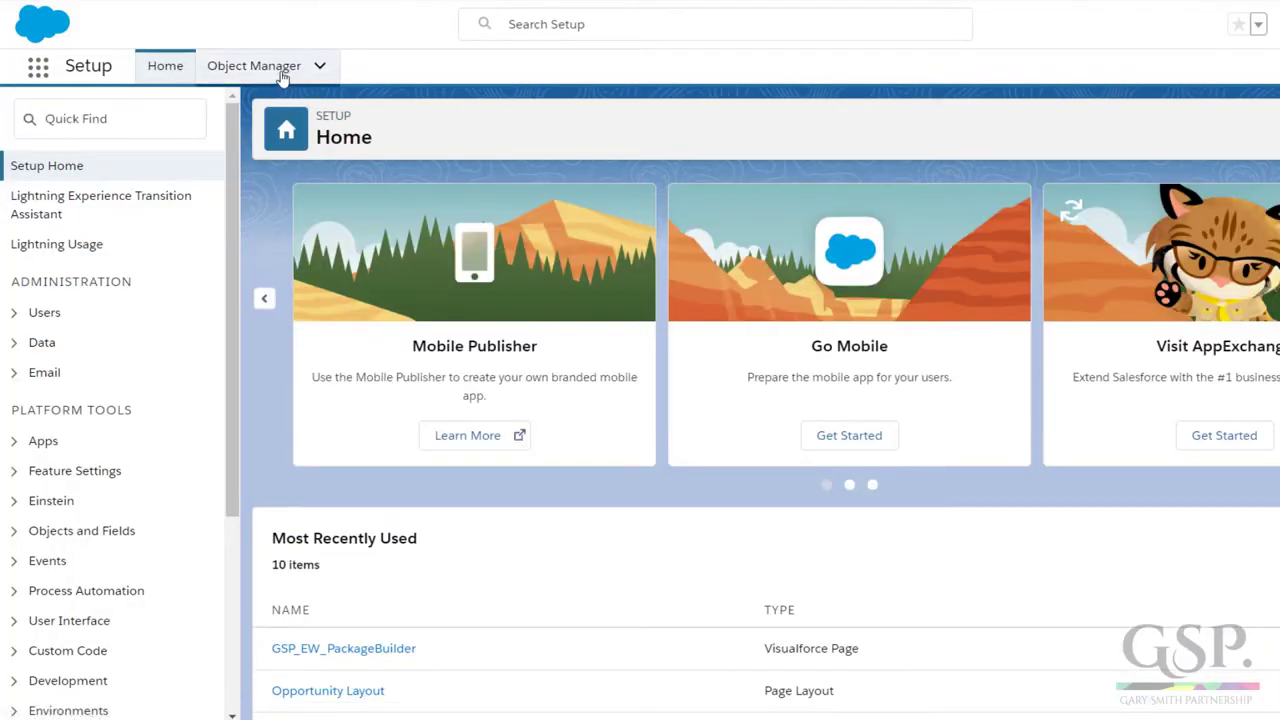
{"action": "left_click", "coordinate": [272, 68]}
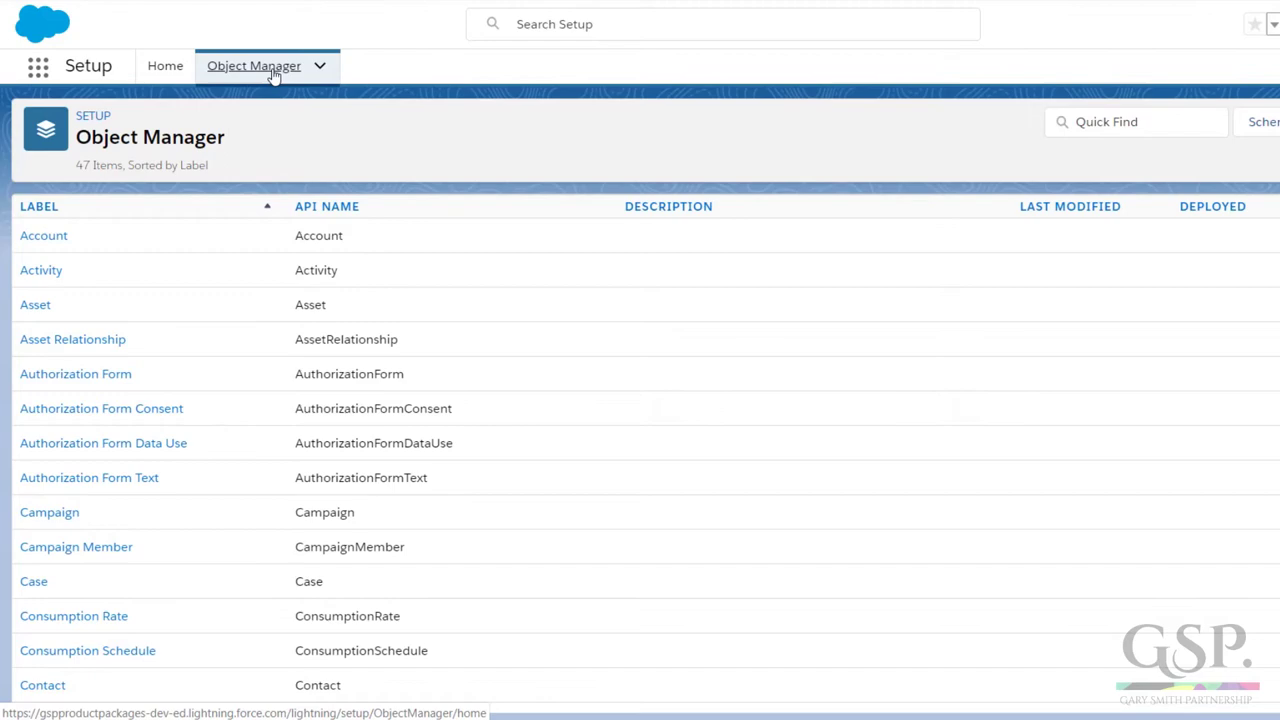
{"action": "scroll", "coordinate": [266, 211], "scroll_direction": "down", "scroll_amount": 7}
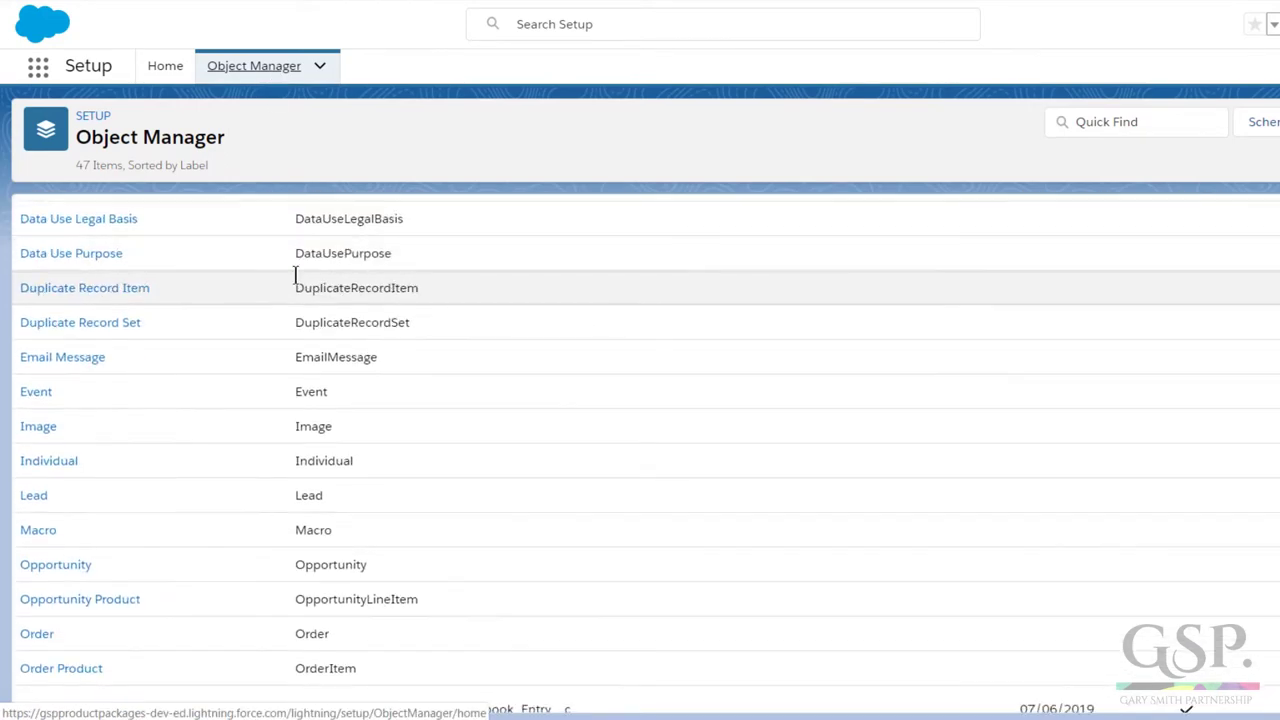
{"action": "scroll", "coordinate": [295, 275], "scroll_direction": "down", "scroll_amount": 2}
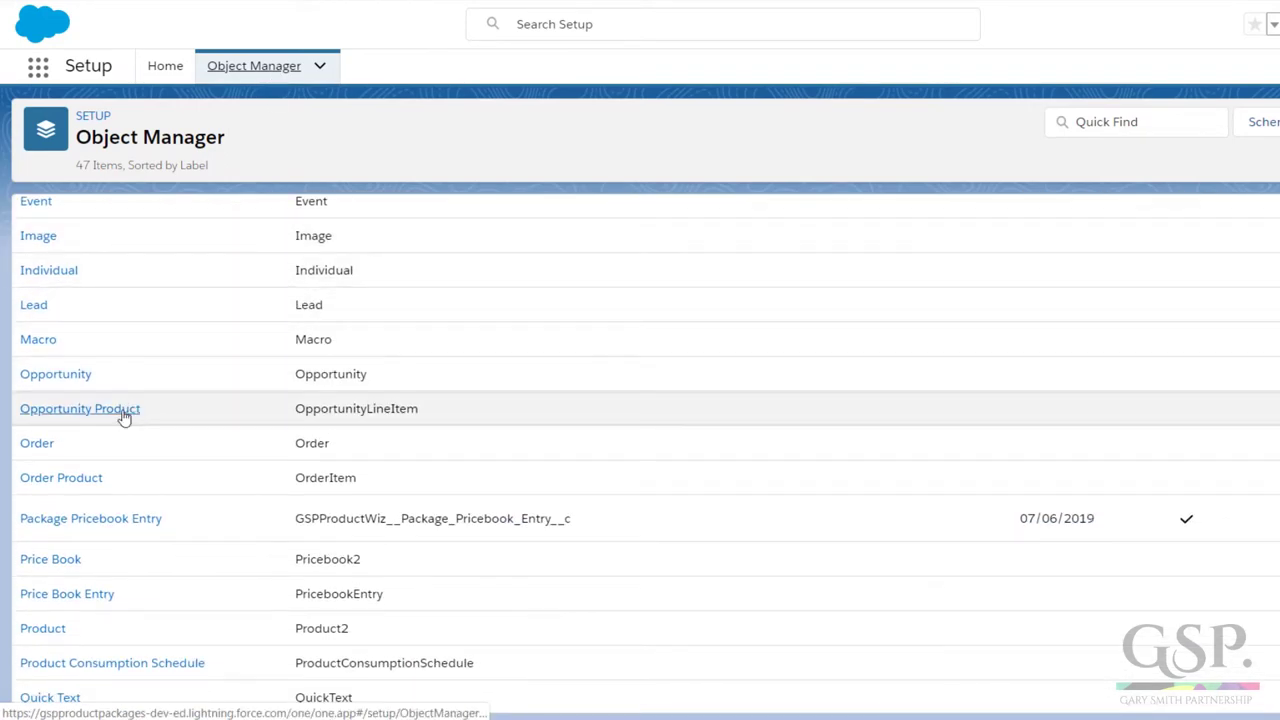
{"action": "left_click", "coordinate": [80, 409]}
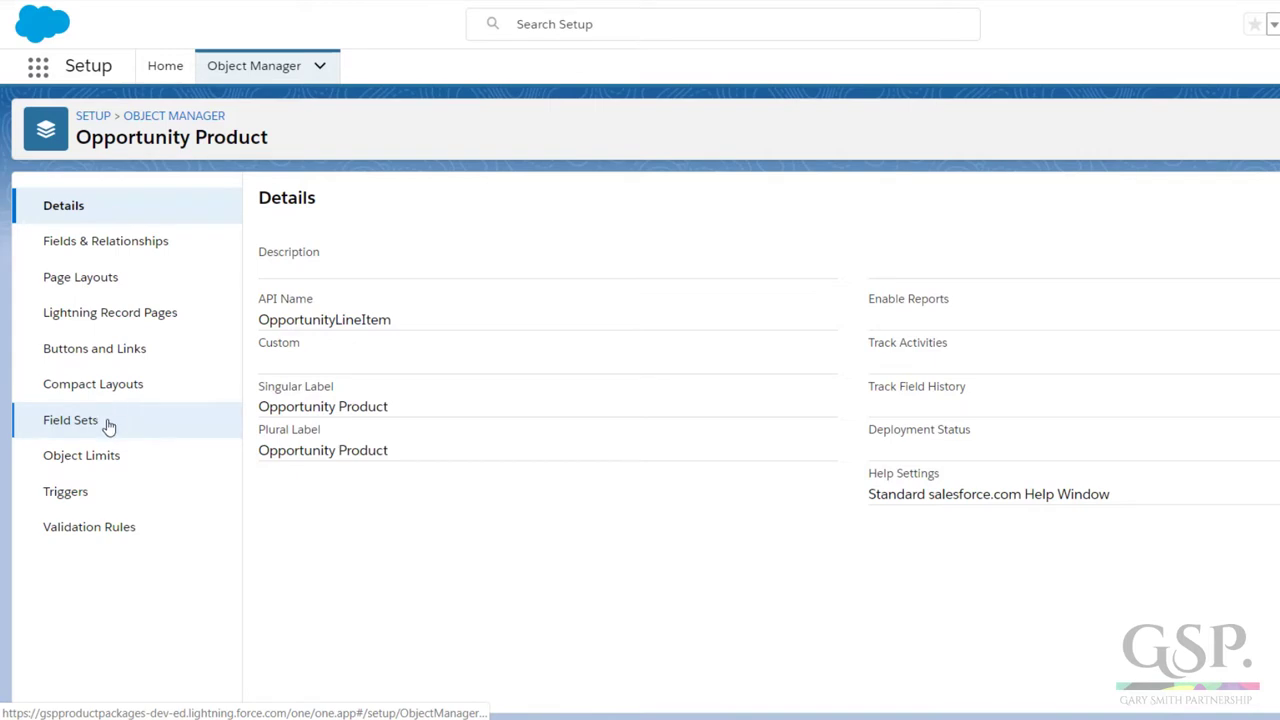
{"action": "left_click", "coordinate": [107, 427]}
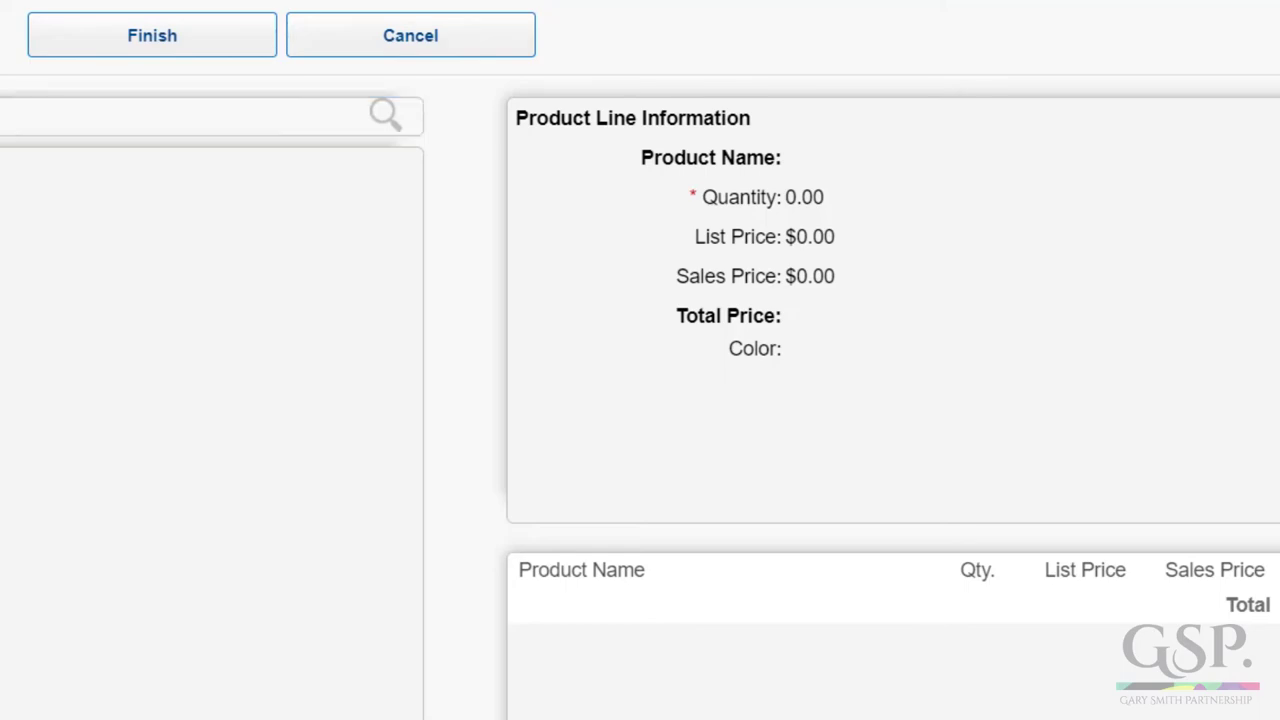
Select GenWatt Diesel 10kW from the Generator folder in the Product Wizard and inspect the options of its Color field.
{"action": "left_click", "coordinate": [135, 286]}
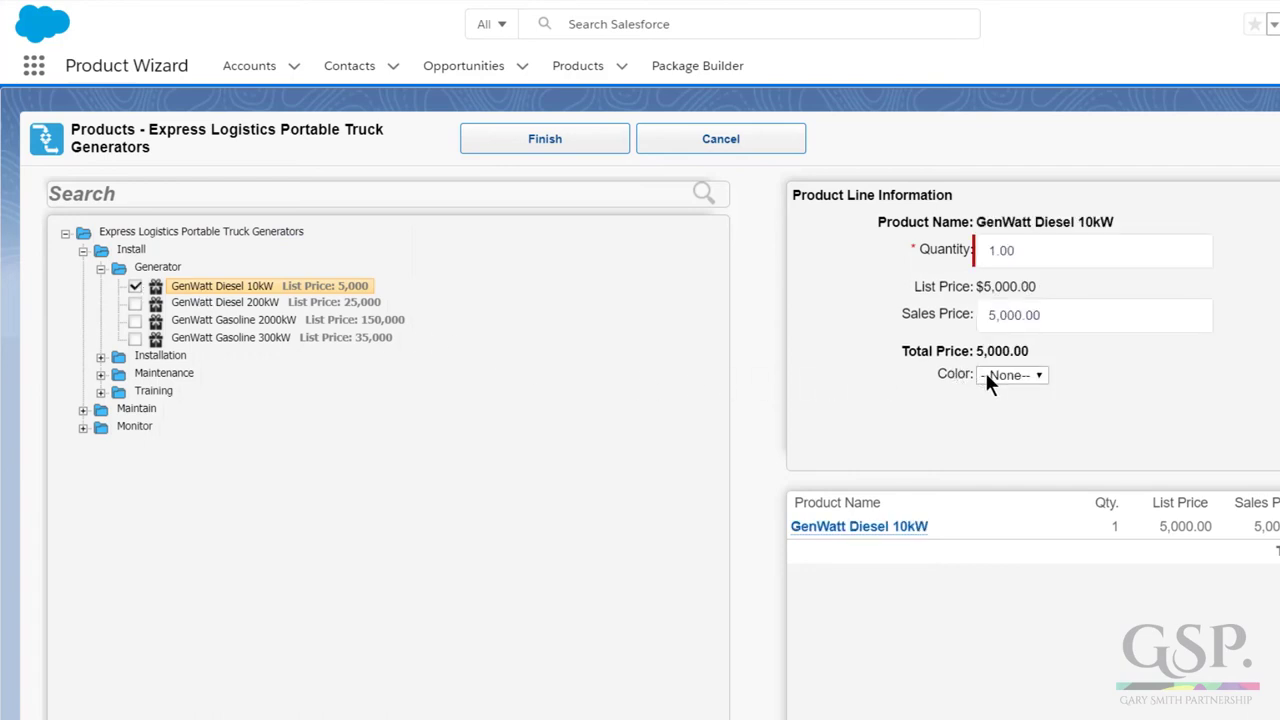
{"action": "left_click", "coordinate": [1013, 376]}
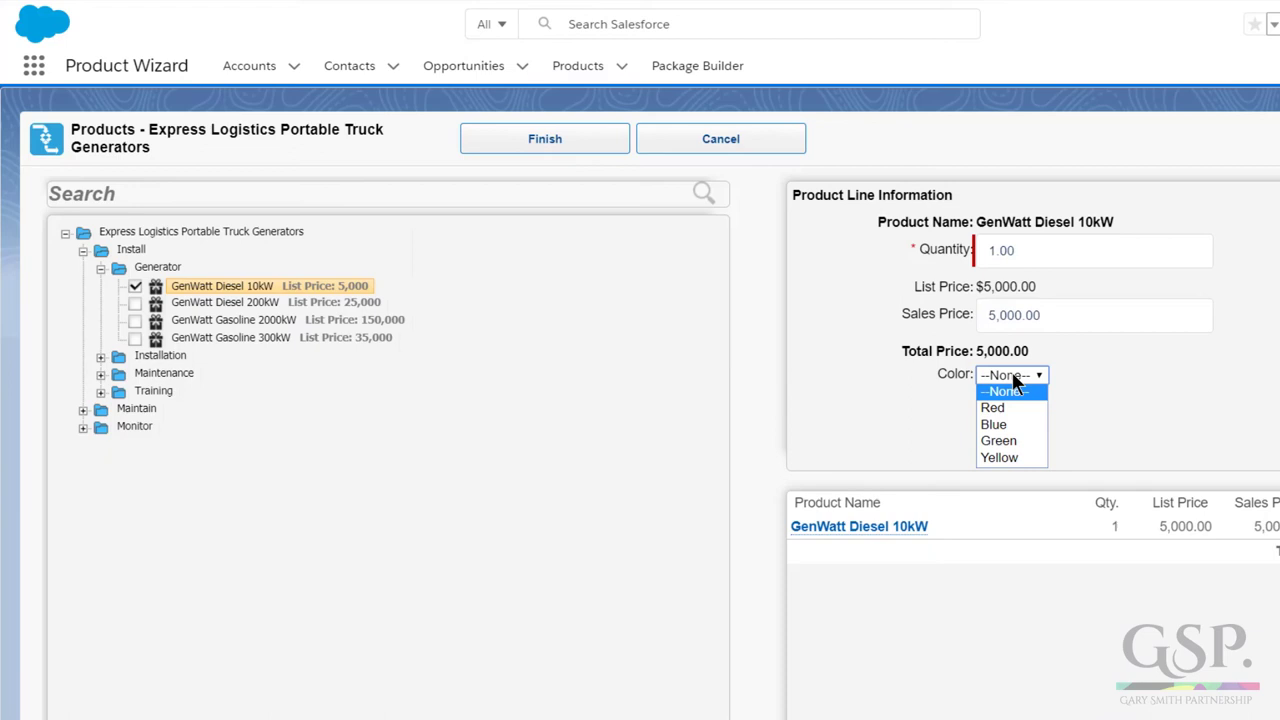
{"action": "left_click", "coordinate": [1013, 379]}
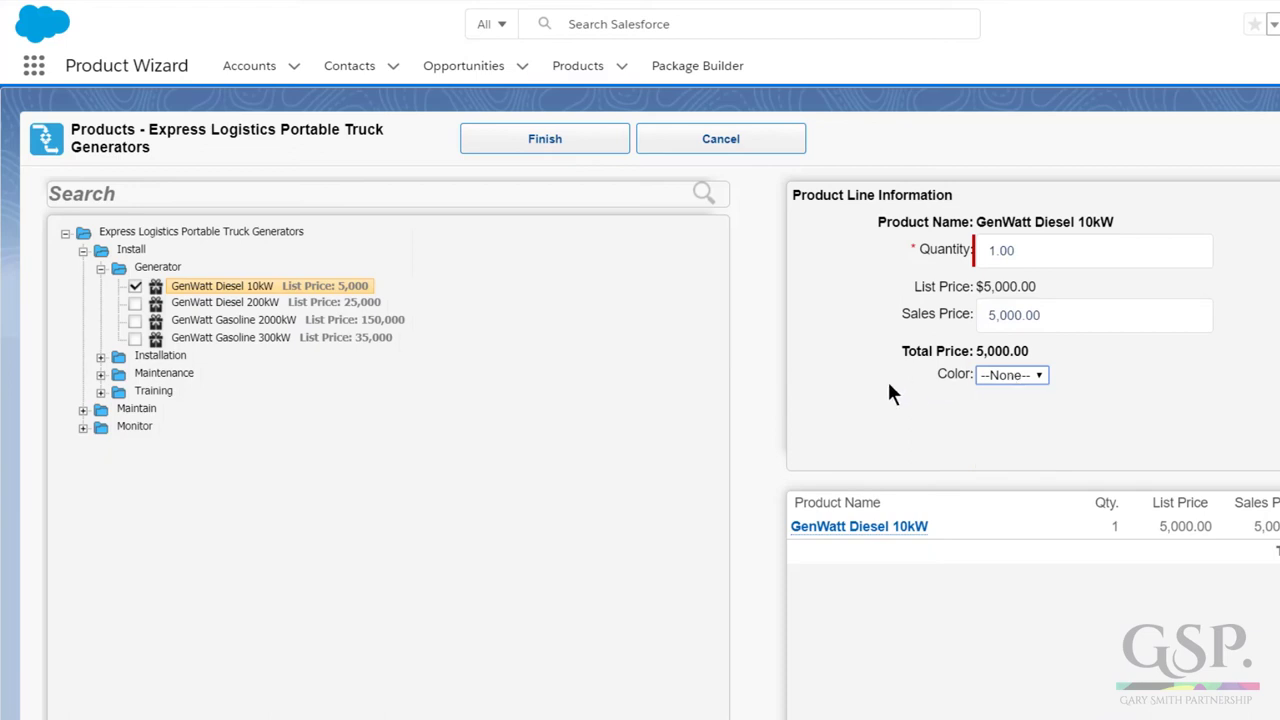